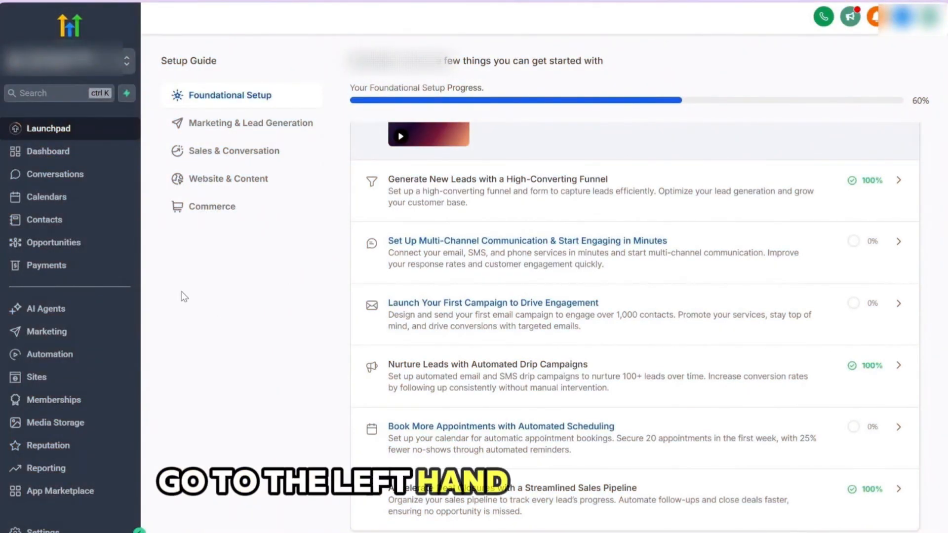
Step: Open the form builder under Sites to show the list of forms
left_click(31, 242)
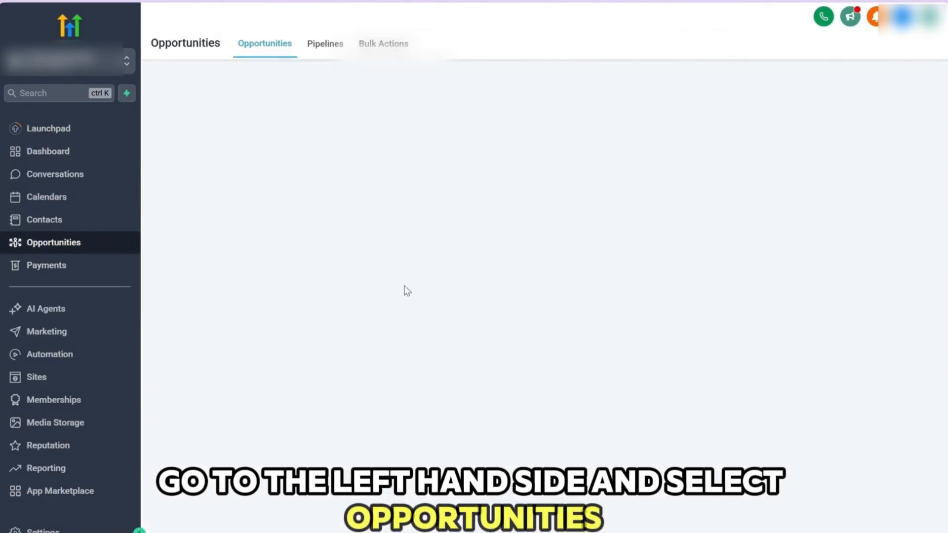
left_click(75, 380)
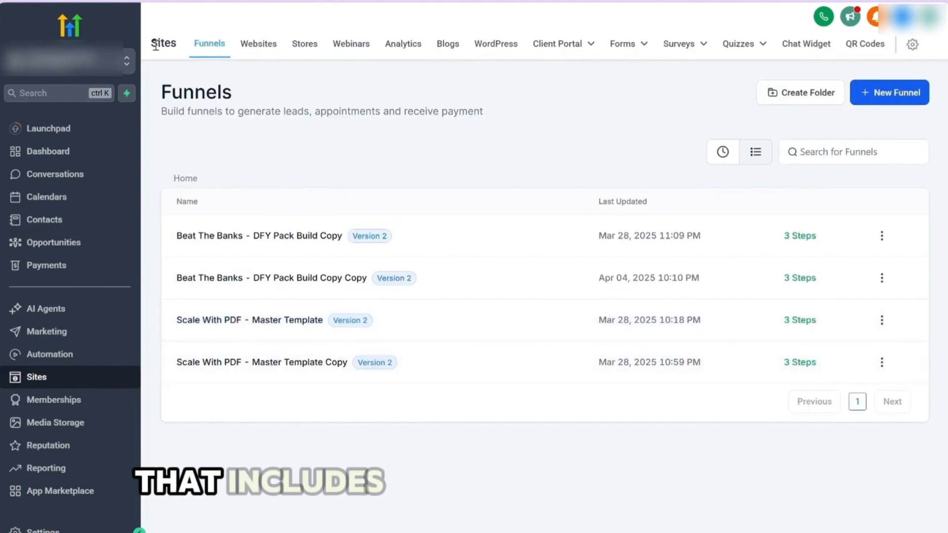
left_click(646, 43)
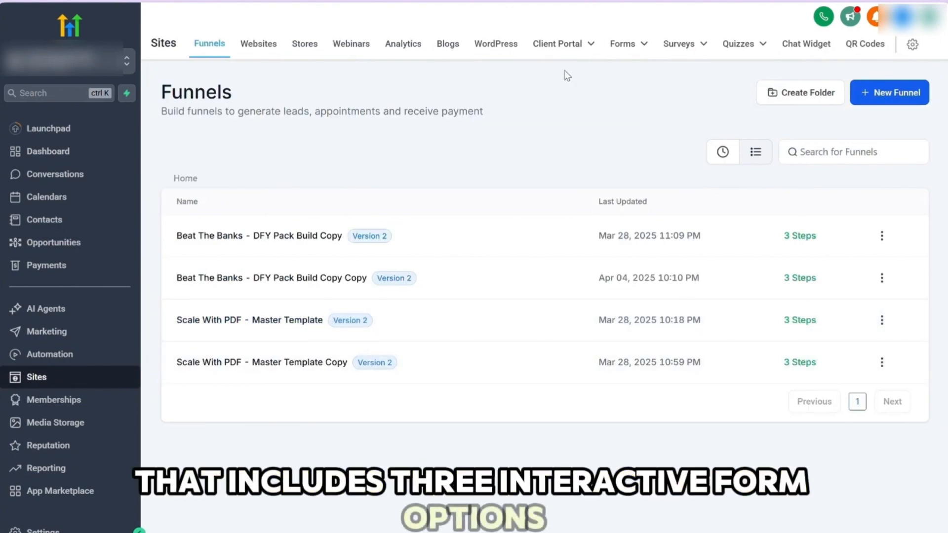
mouse_move(742, 45)
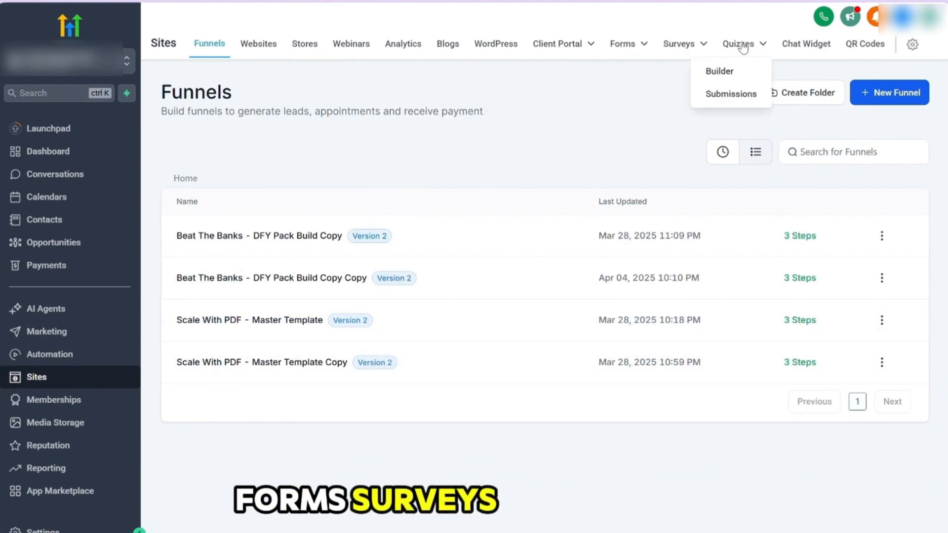
mouse_move(632, 58)
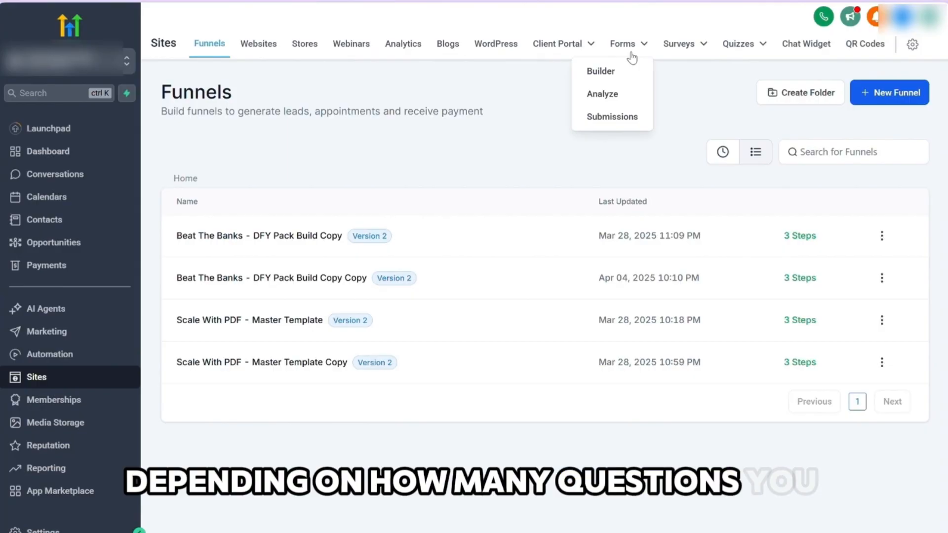
mouse_move(687, 54)
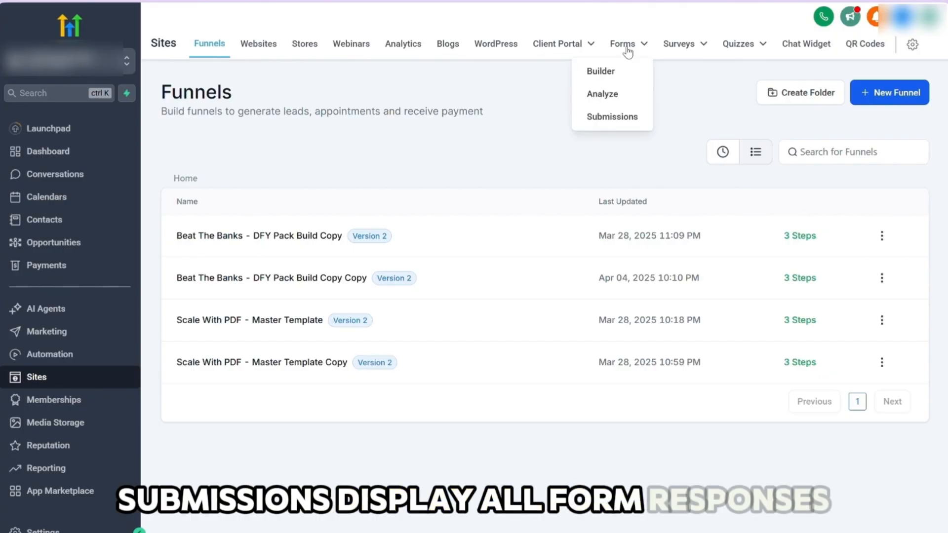
left_click(608, 75)
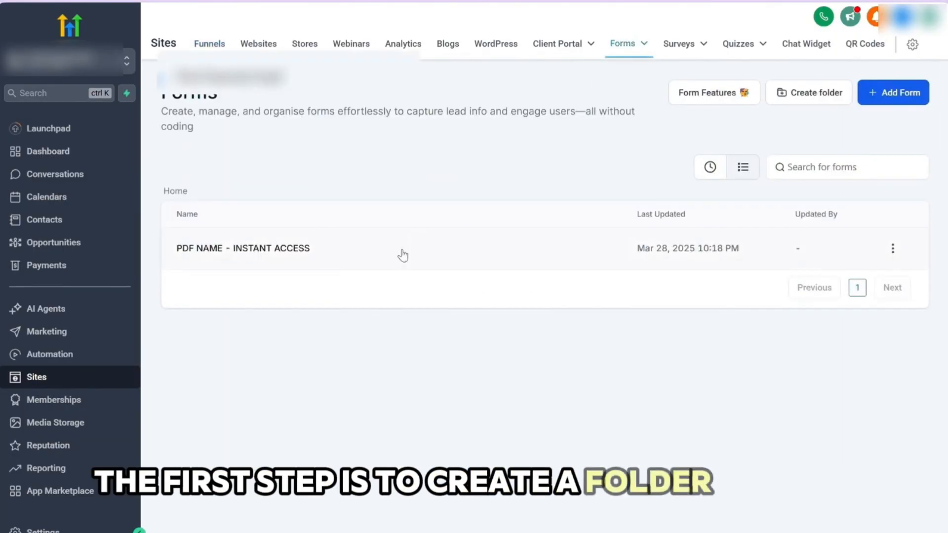
Step: Create a forms folder named "01. Demo form"
left_click(817, 96)
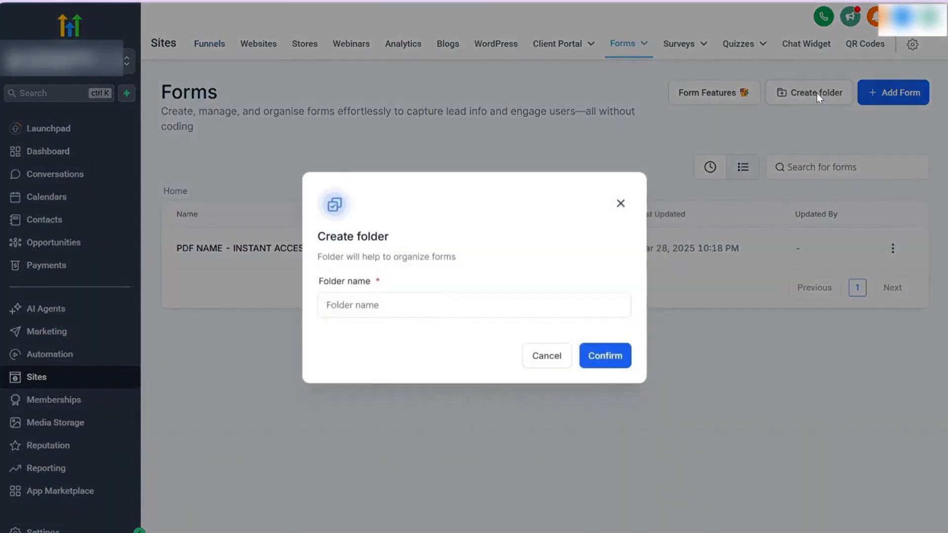
left_click(366, 307)
type("01.")
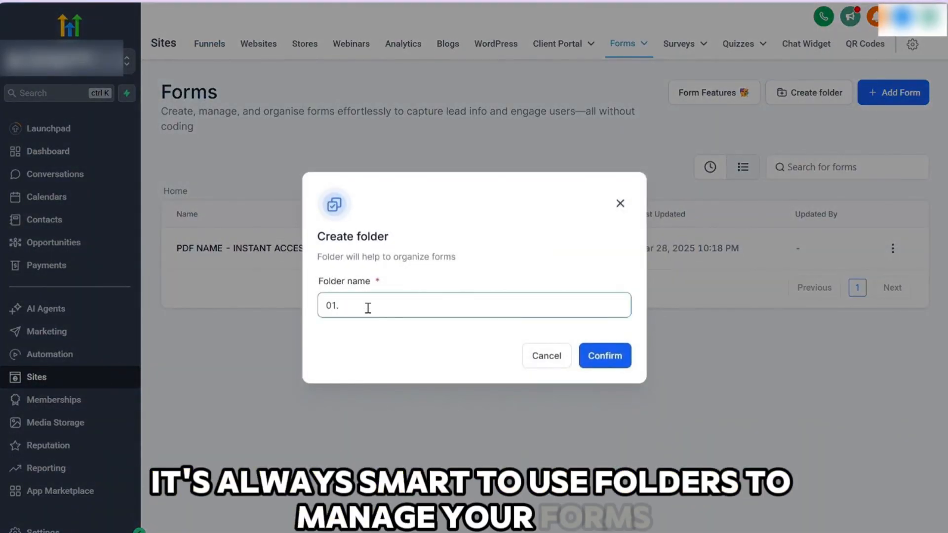
type(" Demo")
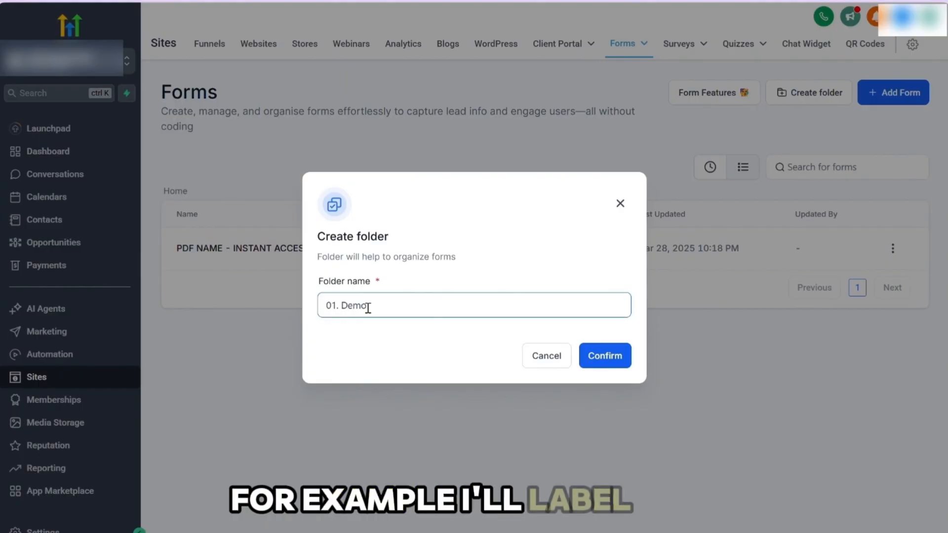
type(" form")
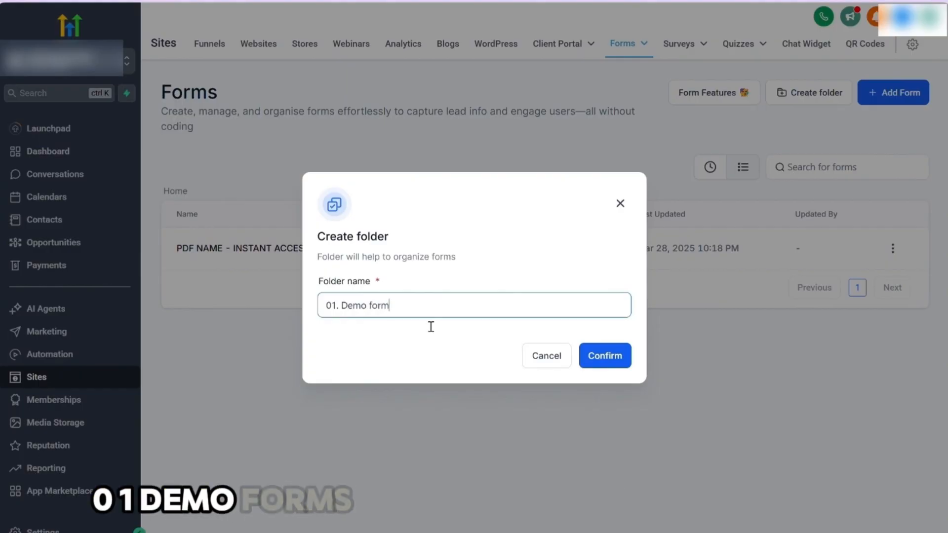
left_click(615, 352)
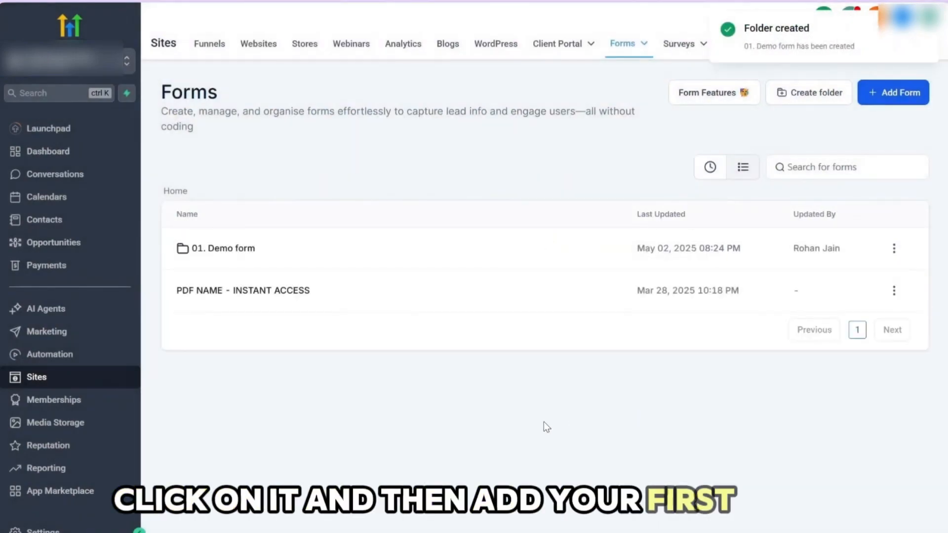
Step: Add a new form inside the "01. Demo form" folder and name it "01. Demo form"
left_click(285, 252)
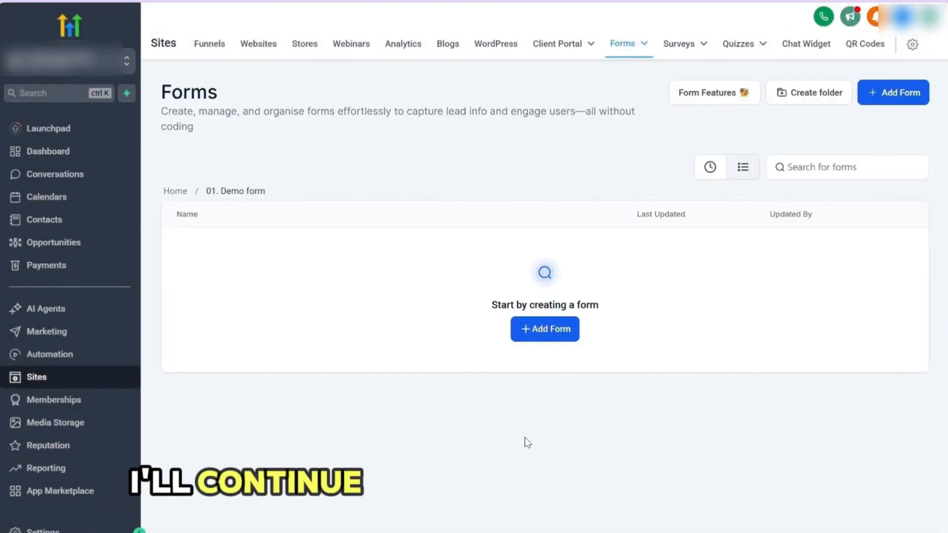
left_click(541, 330)
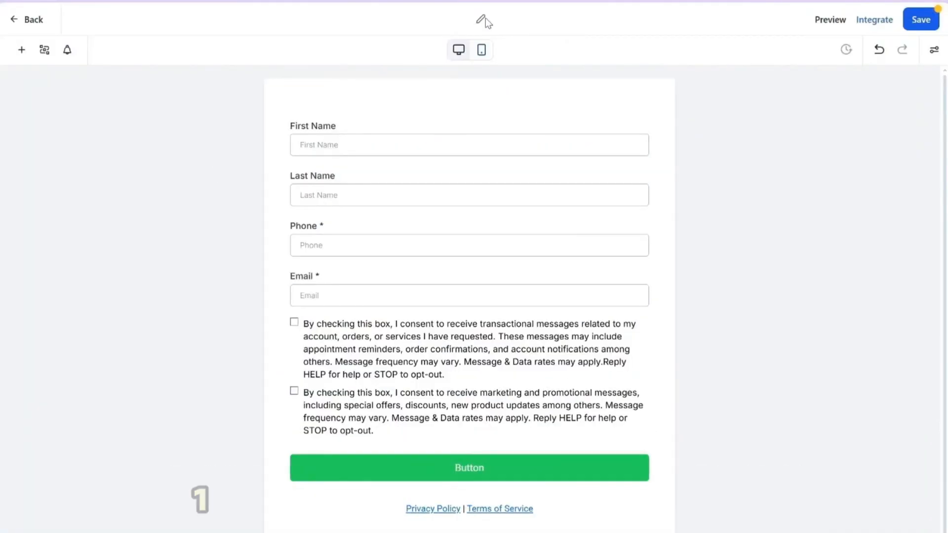
type(". Demo")
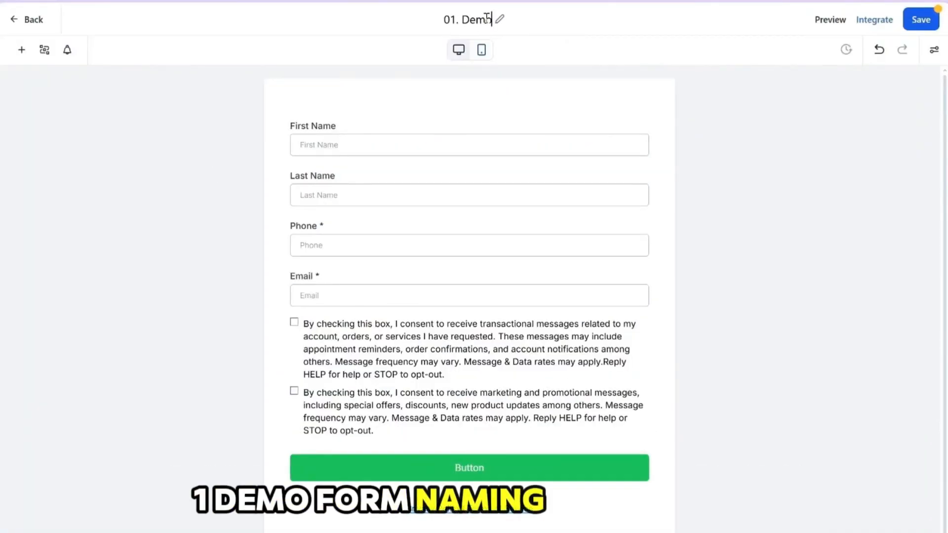
type(" form")
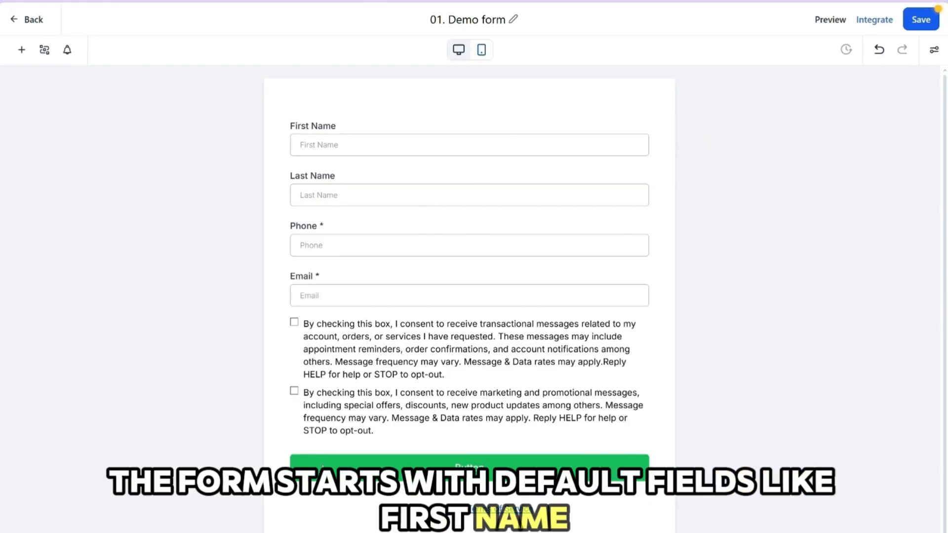
Step: Make the form's First Name field required and set its placeholder to "Please First Name"
scroll(347, 419, "down", 1)
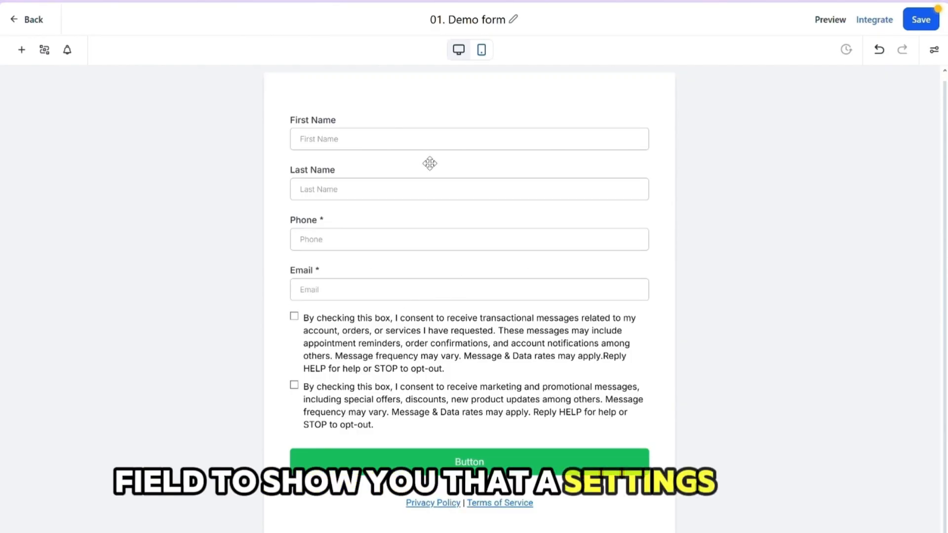
left_click(370, 127)
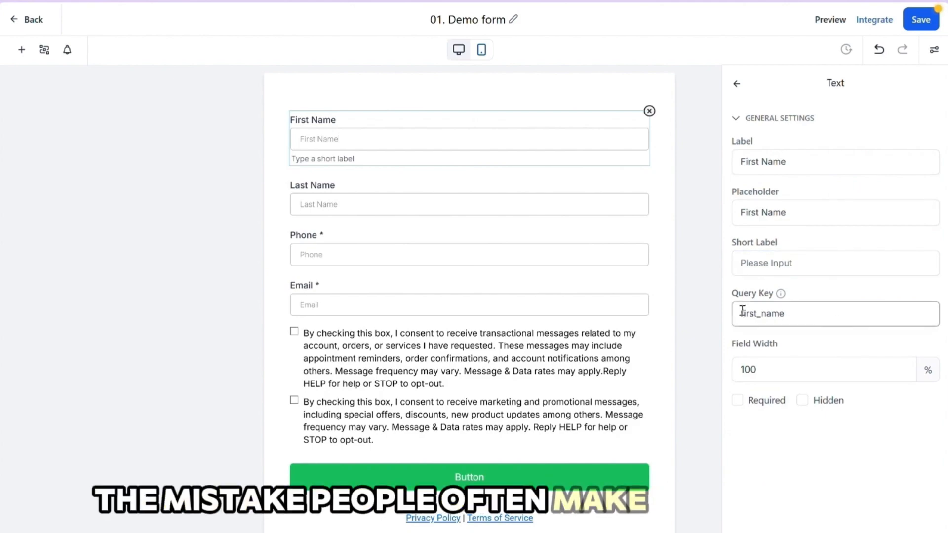
left_click_drag(732, 293, 798, 294)
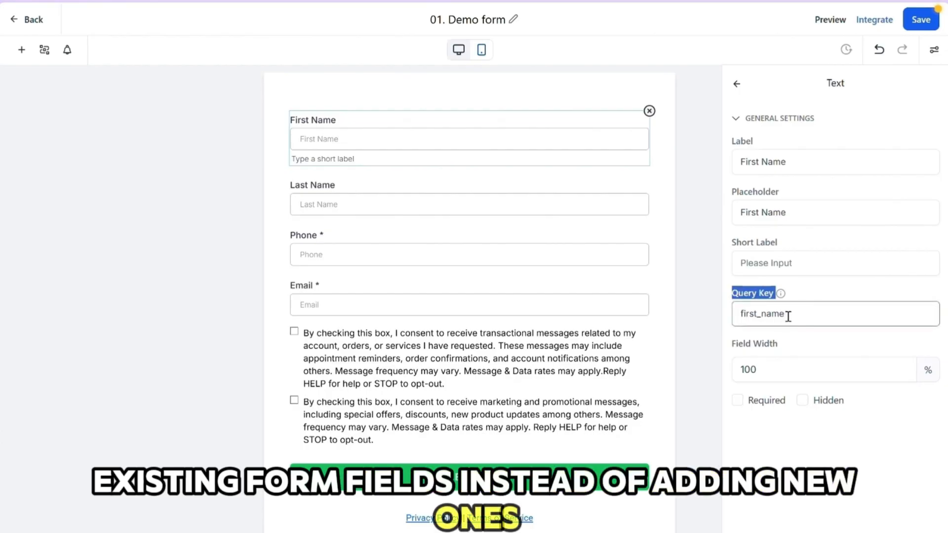
left_click_drag(788, 317, 738, 313)
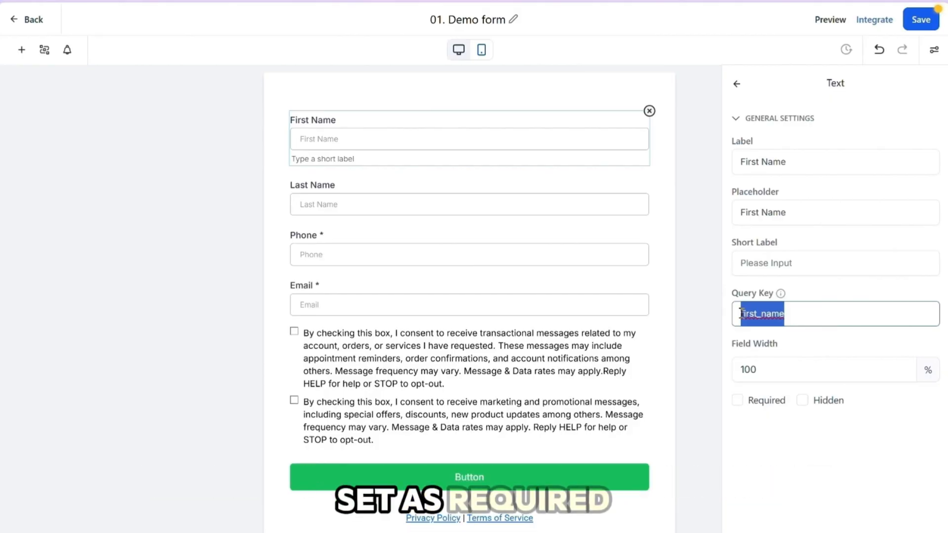
left_click(737, 401)
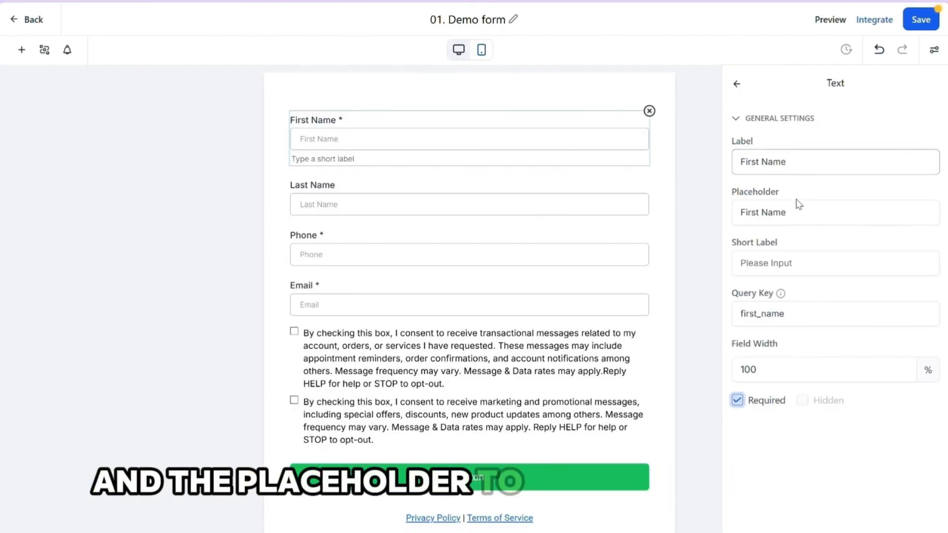
left_click(752, 224)
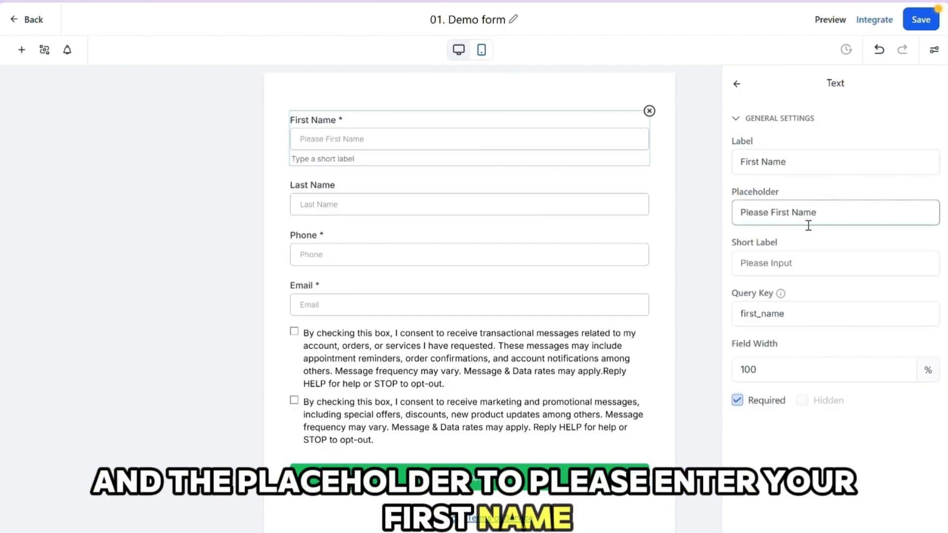
left_click(765, 321)
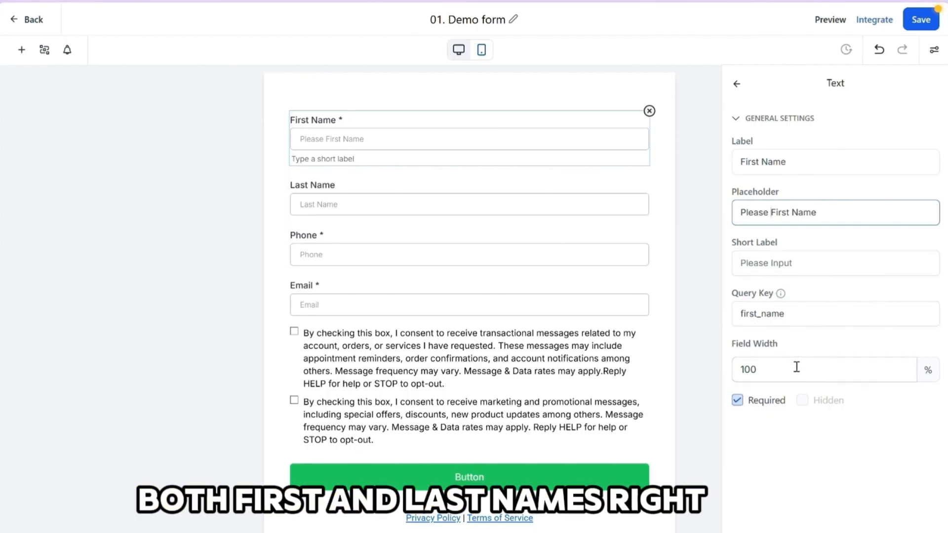
Step: Try a field width of 50% on the First Name field and undo the width change
left_click(760, 370)
key("BackSpace")
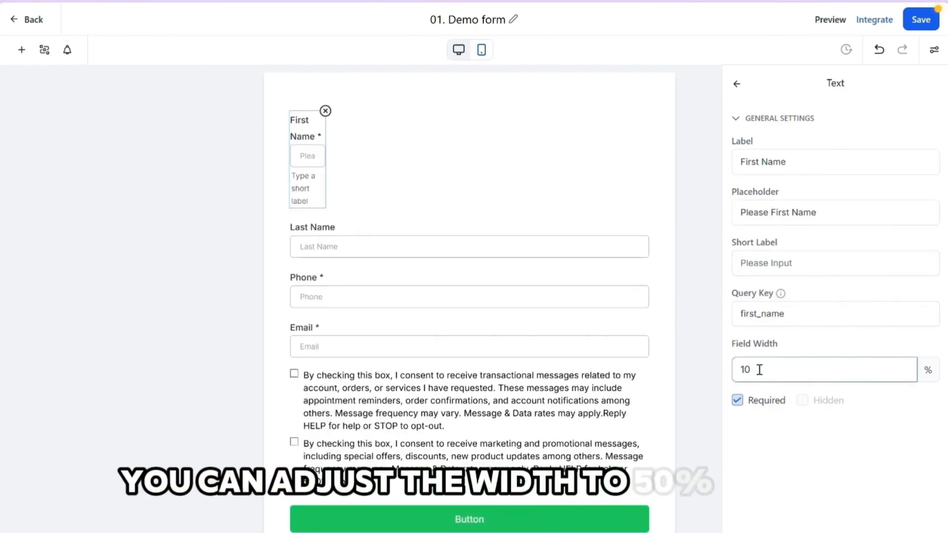
type("5")
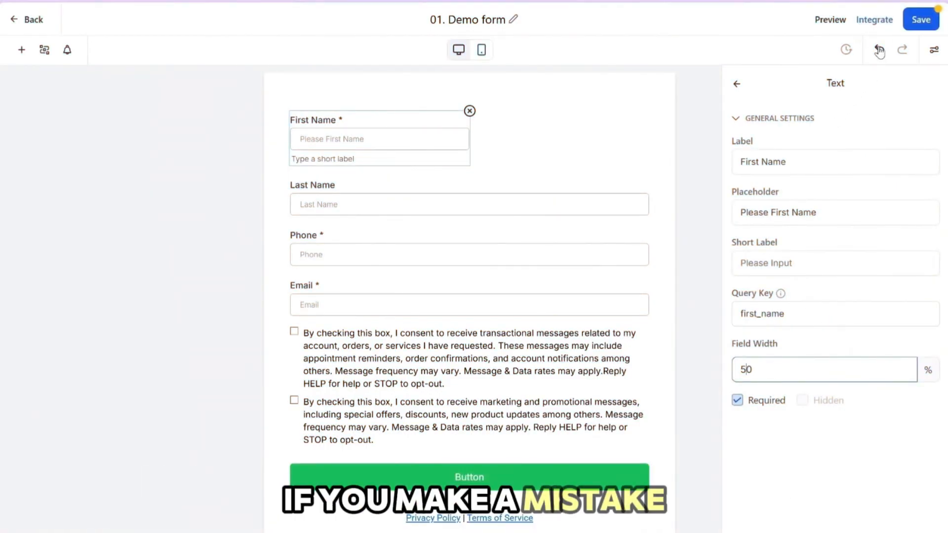
left_click(880, 55)
left_click(879, 55)
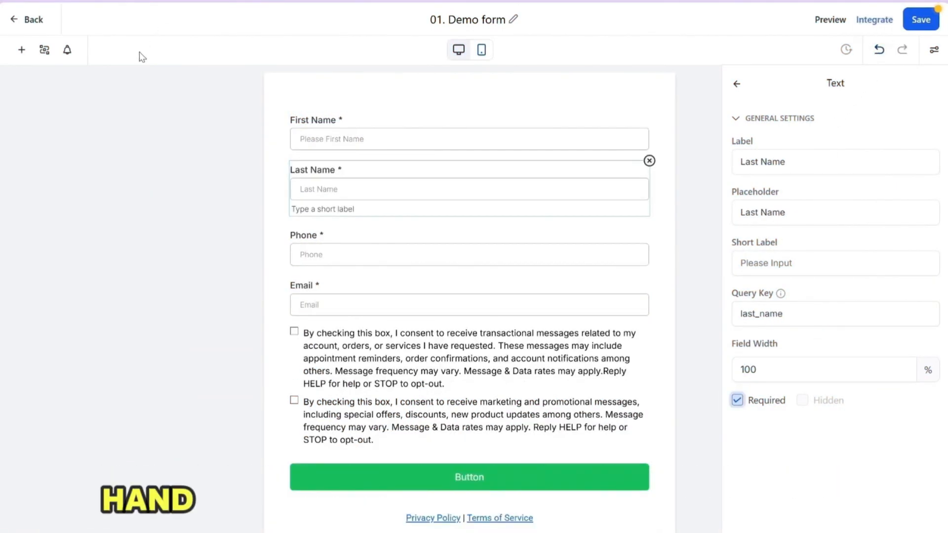
Step: Open the form elements and examine the Quick Add groups, including personal info, payments, address, text, choice and customized elements
left_click(21, 54)
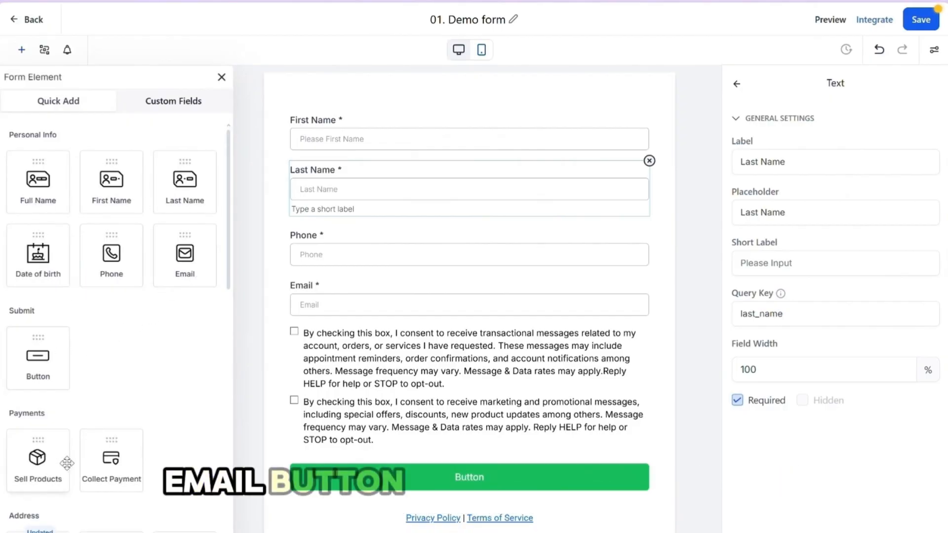
scroll(69, 457, "down", 4)
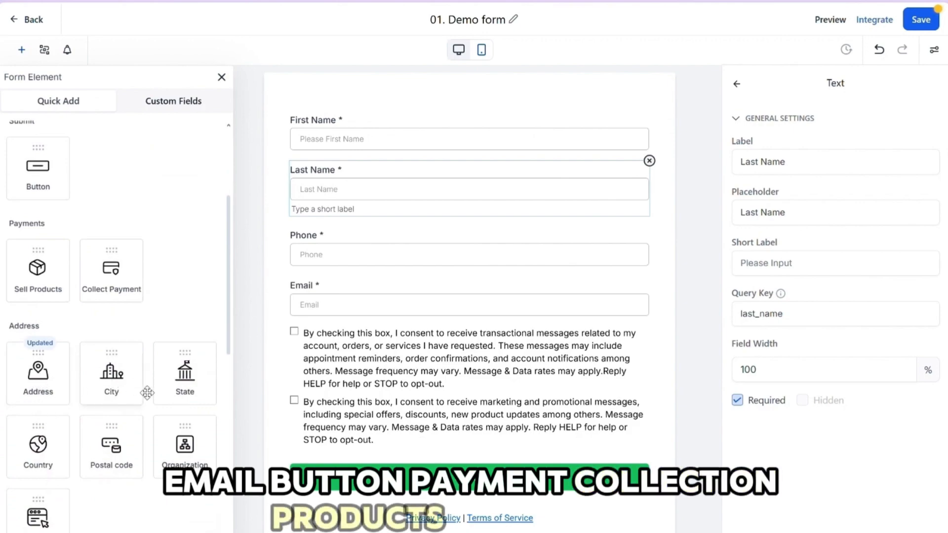
scroll(69, 447, "down", 3)
scroll(59, 411, "down", 1)
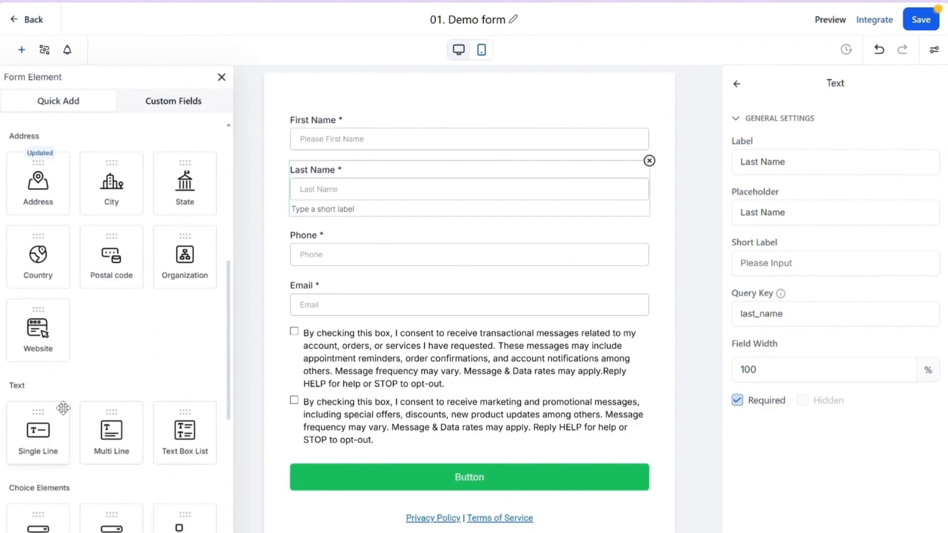
scroll(87, 393, "up", 6)
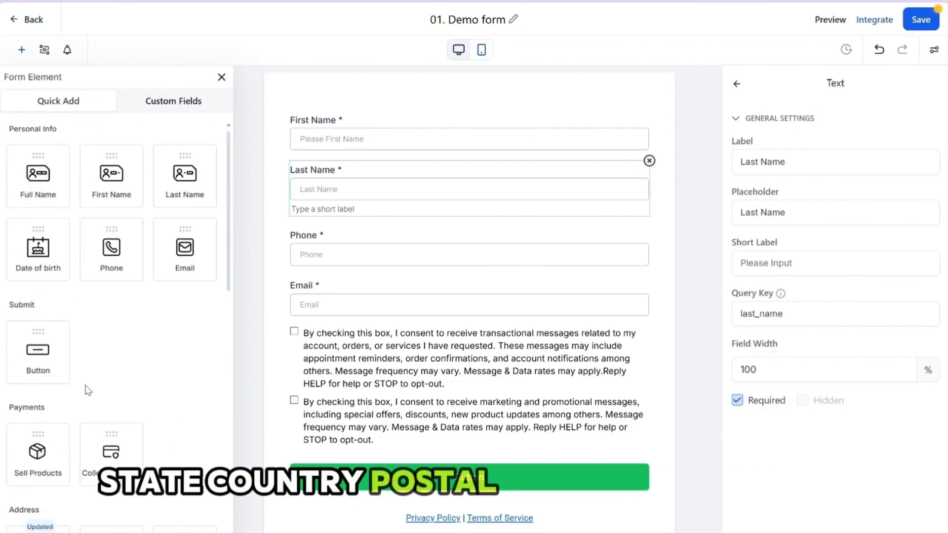
scroll(114, 392, "down", 4)
scroll(145, 392, "down", 9)
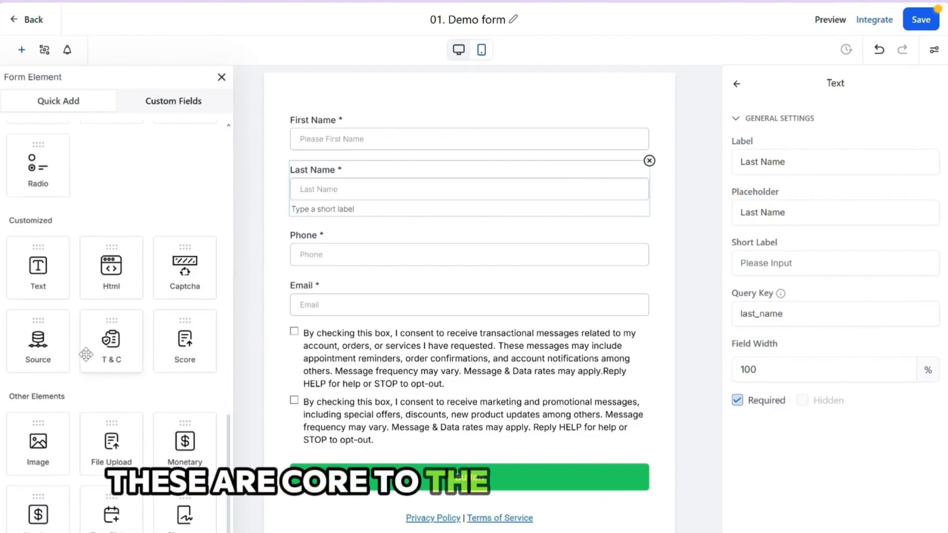
scroll(81, 354, "up", 1)
scroll(81, 354, "up", 5)
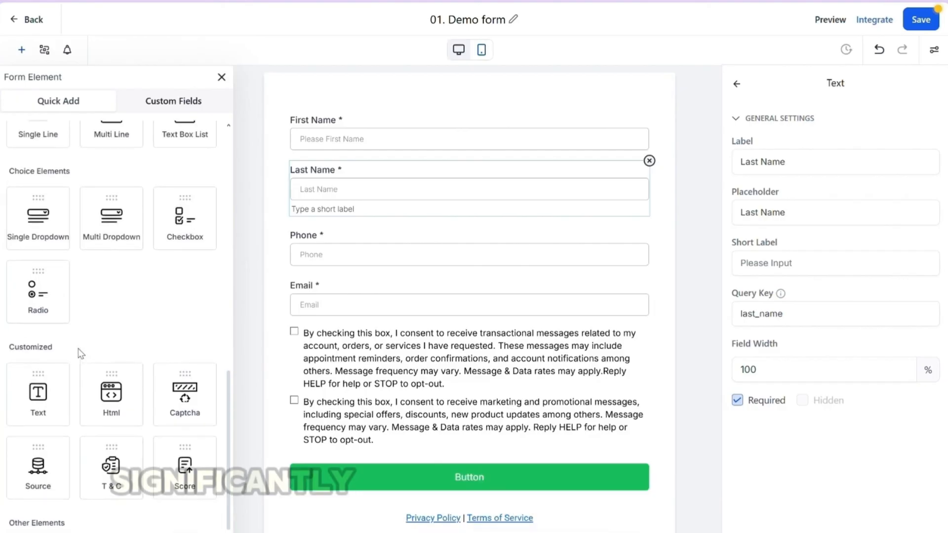
scroll(77, 355, "down", 3)
scroll(77, 356, "up", 4)
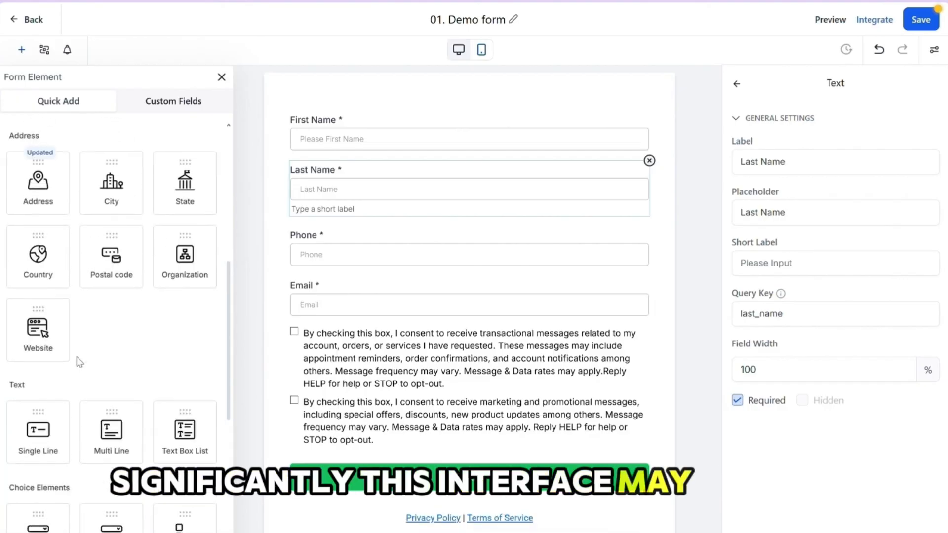
scroll(76, 357, "up", 5)
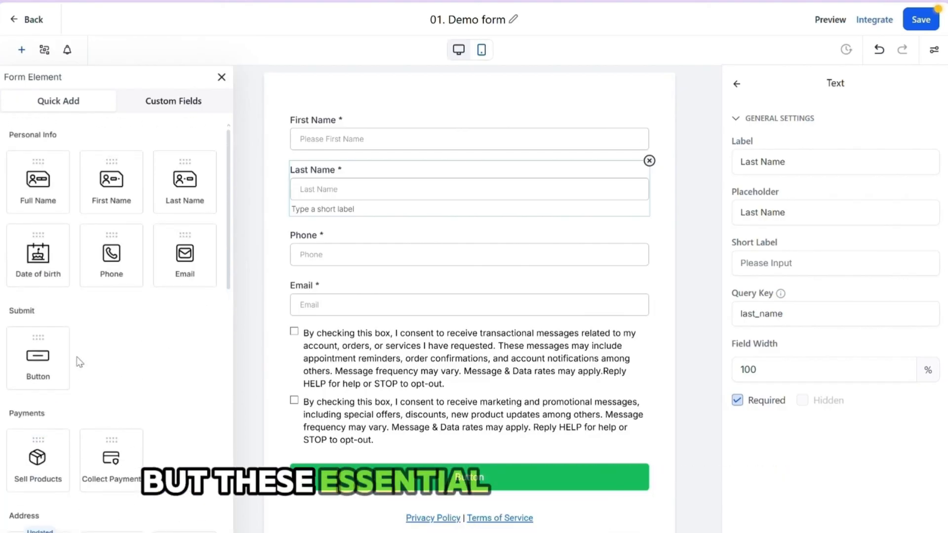
scroll(76, 356, "down", 5)
scroll(77, 356, "up", 5)
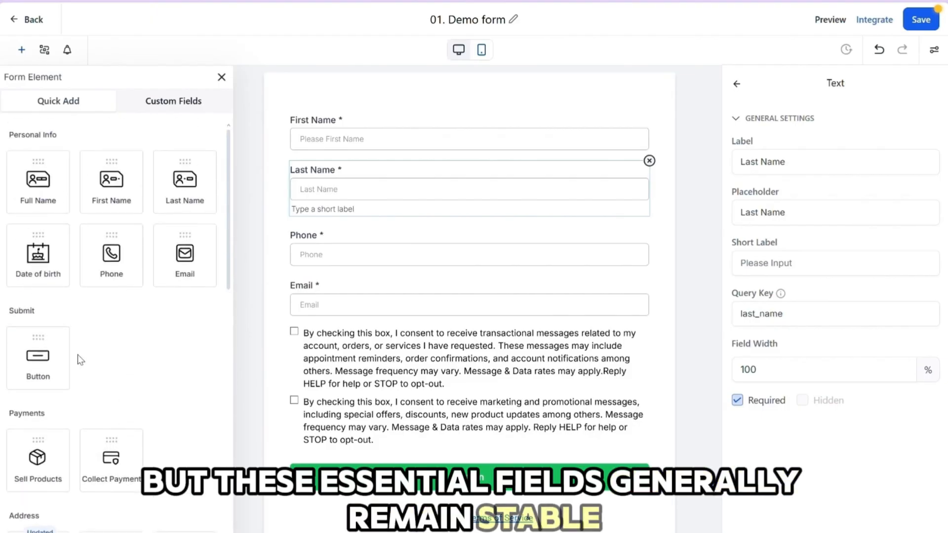
Step: Delete the Last Name field, add a new Last Name element below First Name, and make it required
scroll(427, 467, "down", 1)
left_click(653, 167)
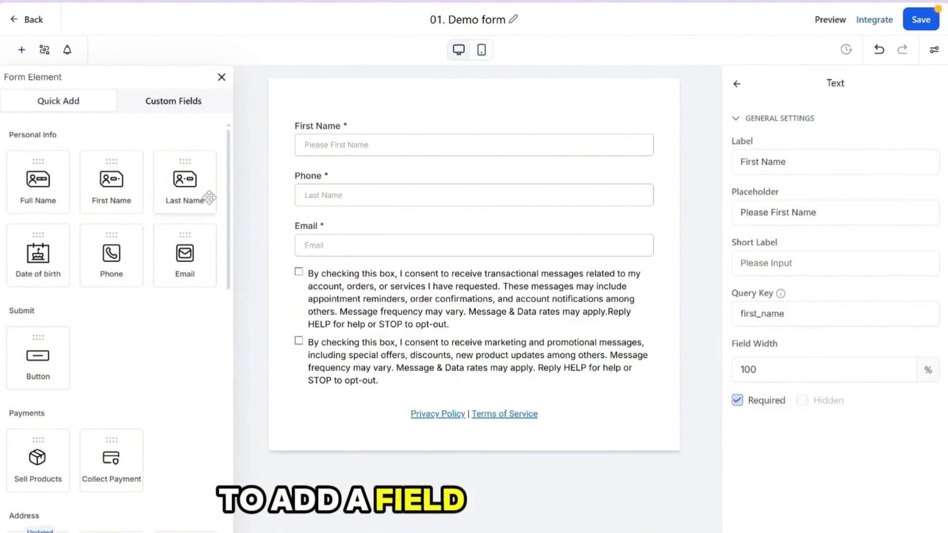
left_click_drag(183, 195, 345, 193)
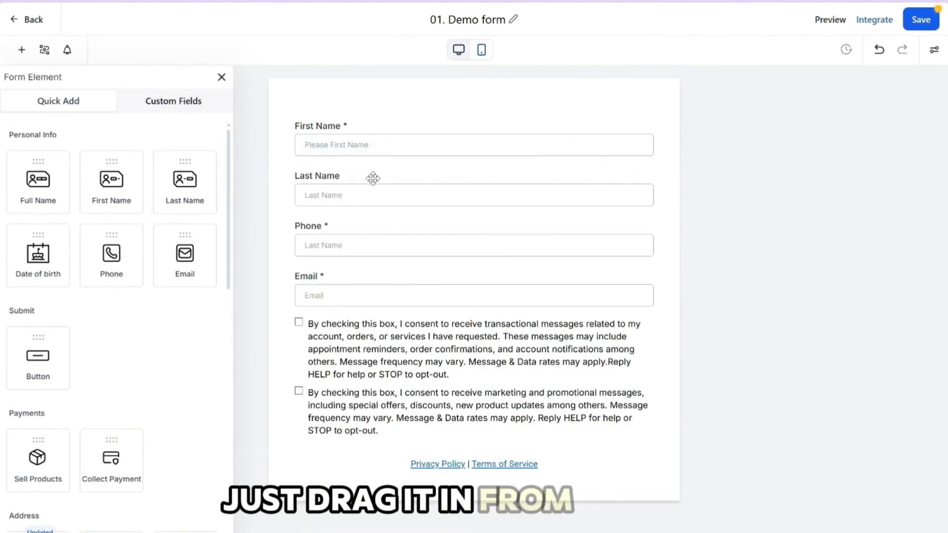
left_click(754, 405)
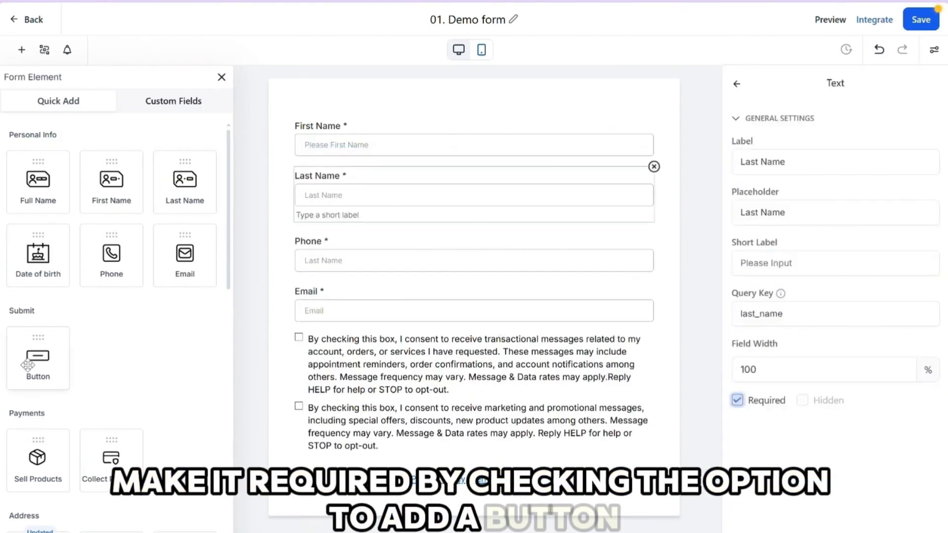
Step: Add a submit button below the consent checkboxes and change its background color to dark blue
left_click_drag(35, 360, 360, 514)
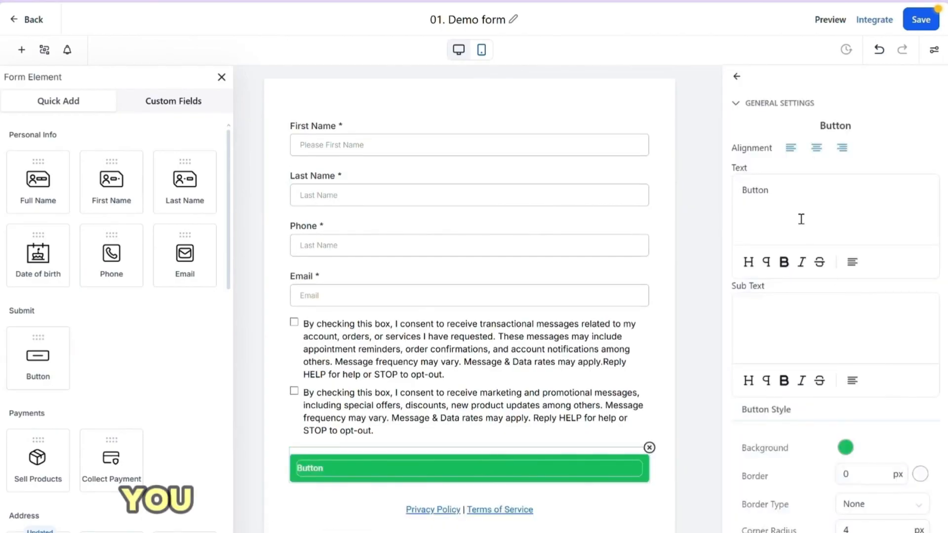
left_click(846, 448)
left_click(857, 387)
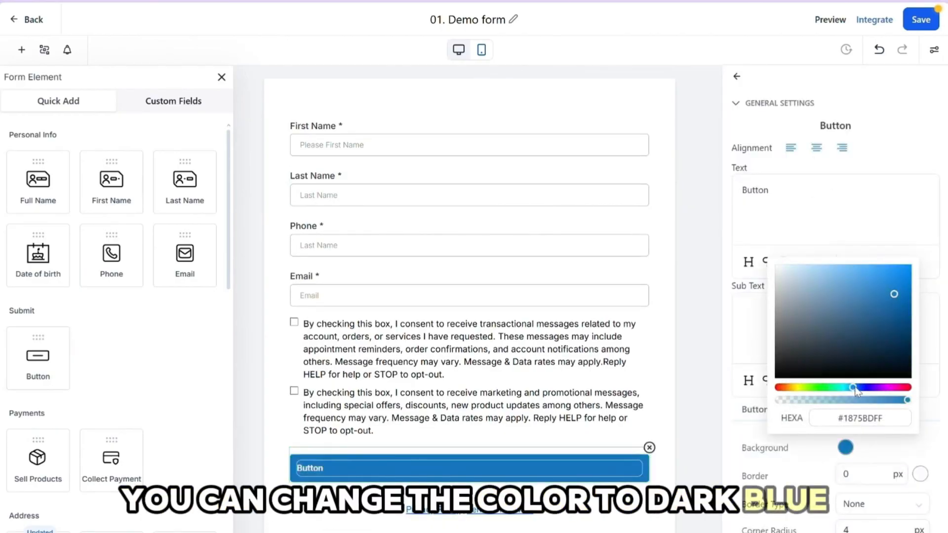
Step: Set the button's text to "Book your demo now" and its sub text to "Limited spots available"
double_click(762, 197)
type("Bo")
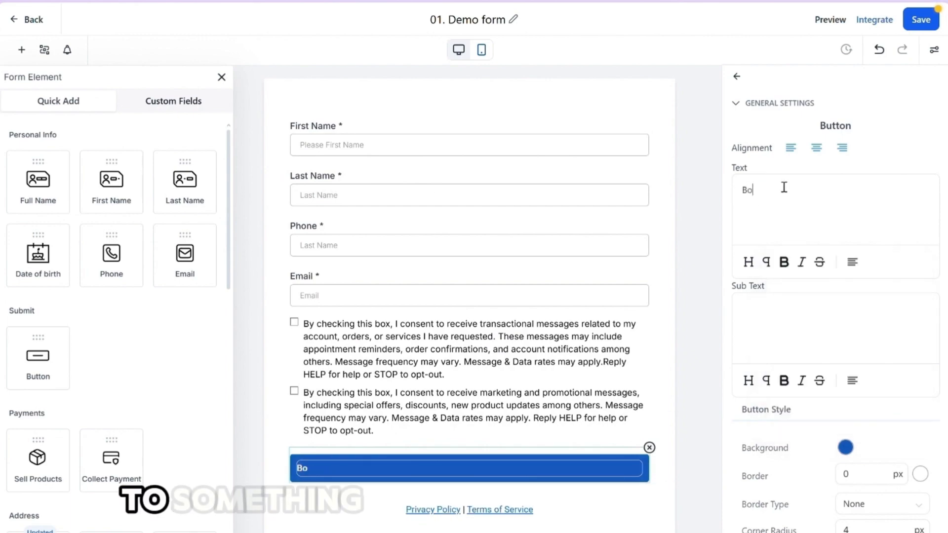
type("ok your demo no")
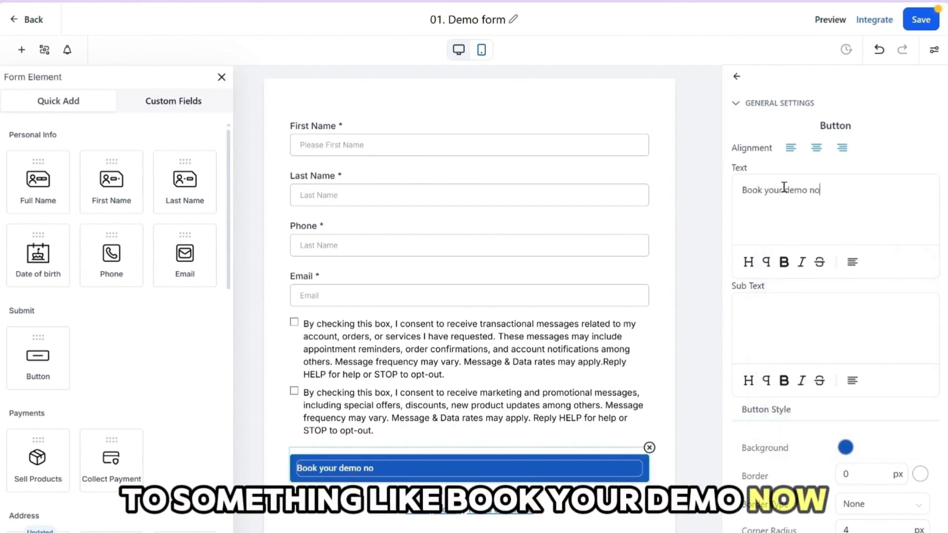
type("w")
left_click(563, 495)
left_click(575, 472)
left_click(757, 316)
type("Limite")
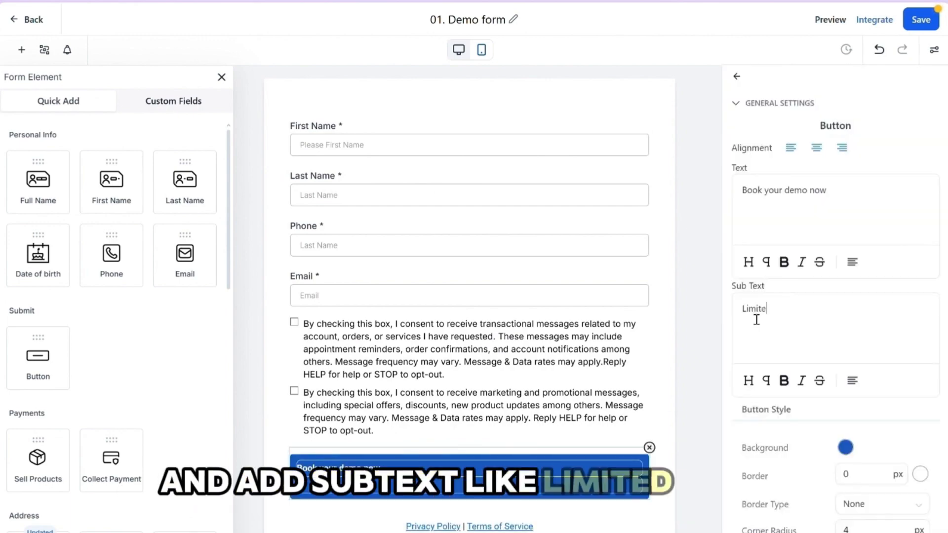
type("d spots available")
Step: Change the color of the button's sub text to white
scroll(811, 333, "down", 8)
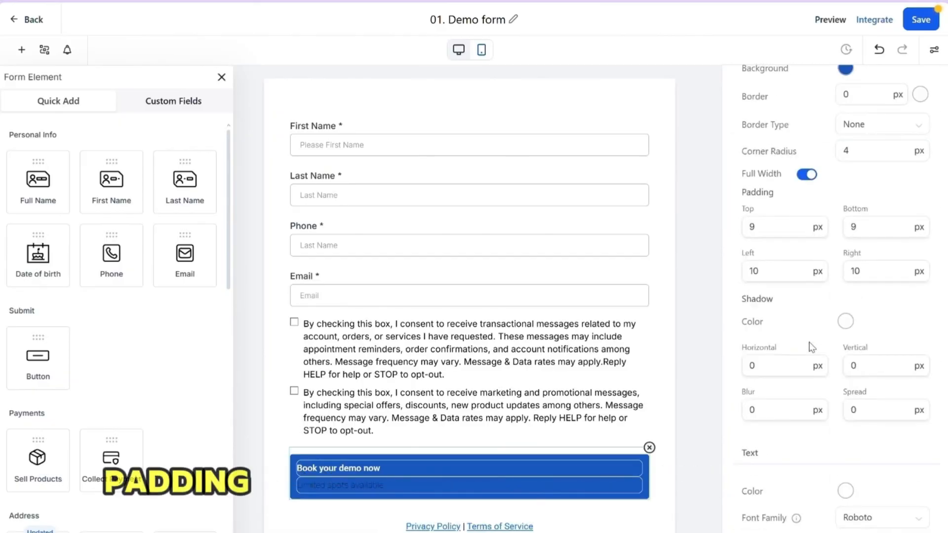
scroll(789, 371, "down", 4)
scroll(789, 371, "down", 1)
left_click(845, 444)
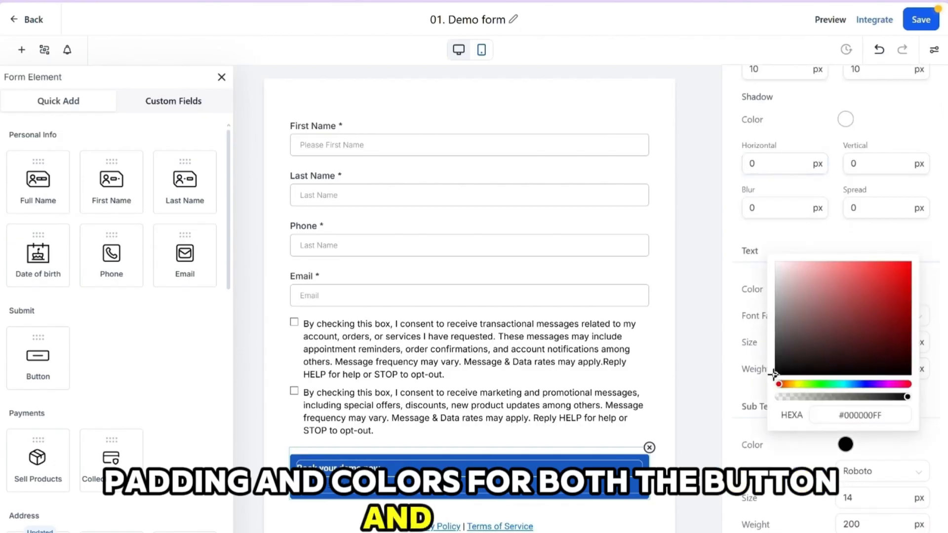
left_click_drag(777, 374, 778, 222)
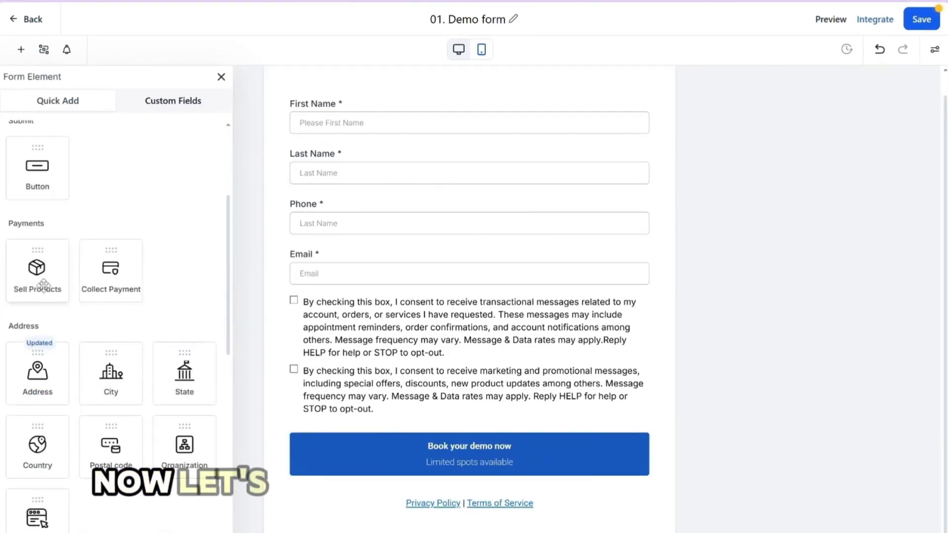
Step: Try a Sell Products element below the Email field and delete it again
left_click_drag(11, 265, 388, 322)
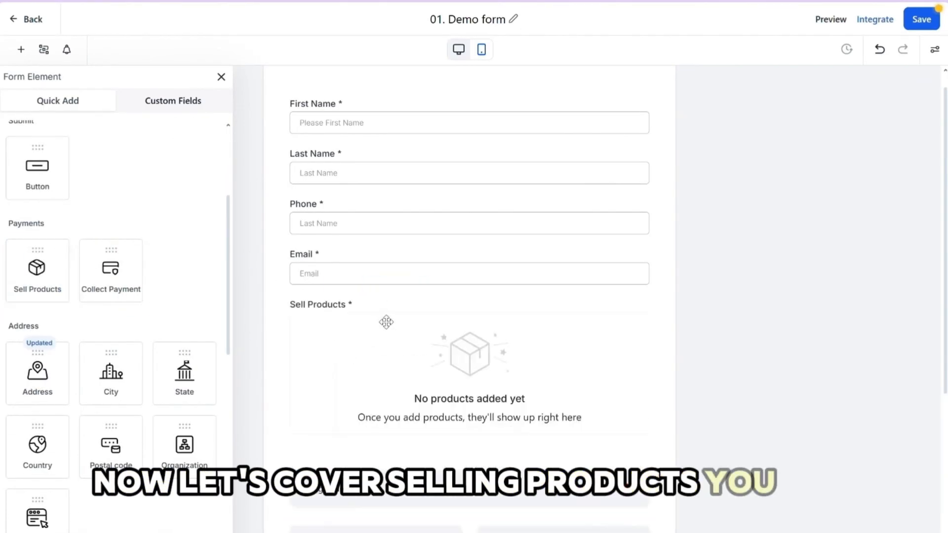
left_click(567, 212)
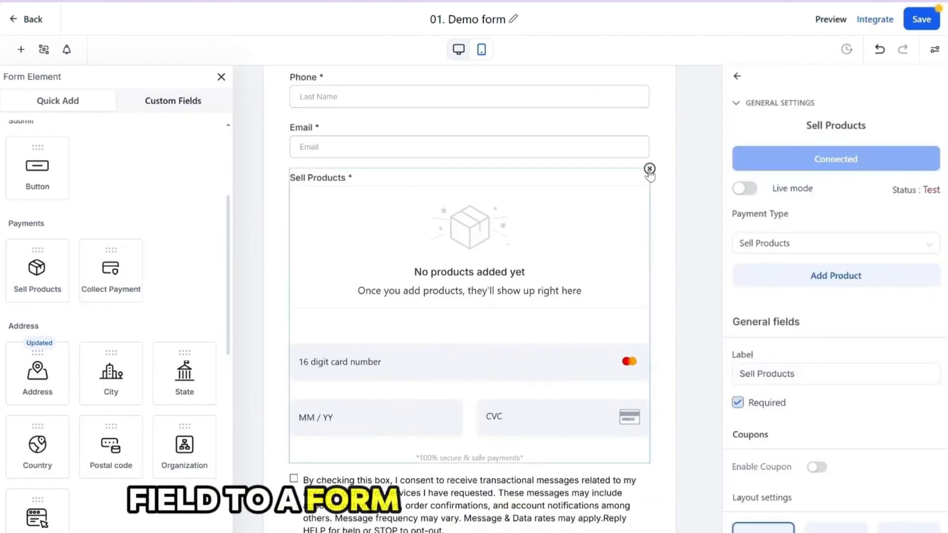
left_click(650, 168)
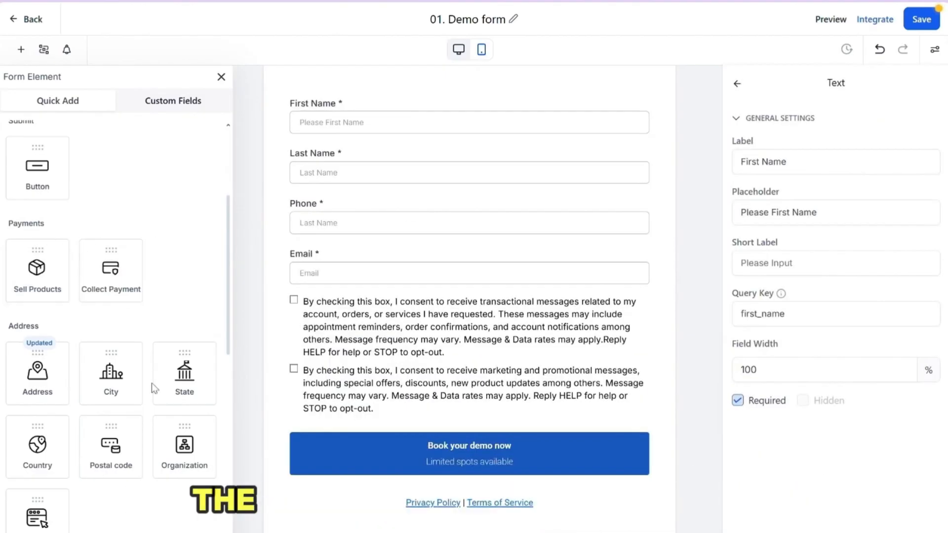
Step: Add a Single Line text field below the Email field and label it "Your business niche"
scroll(77, 310, "down", 1)
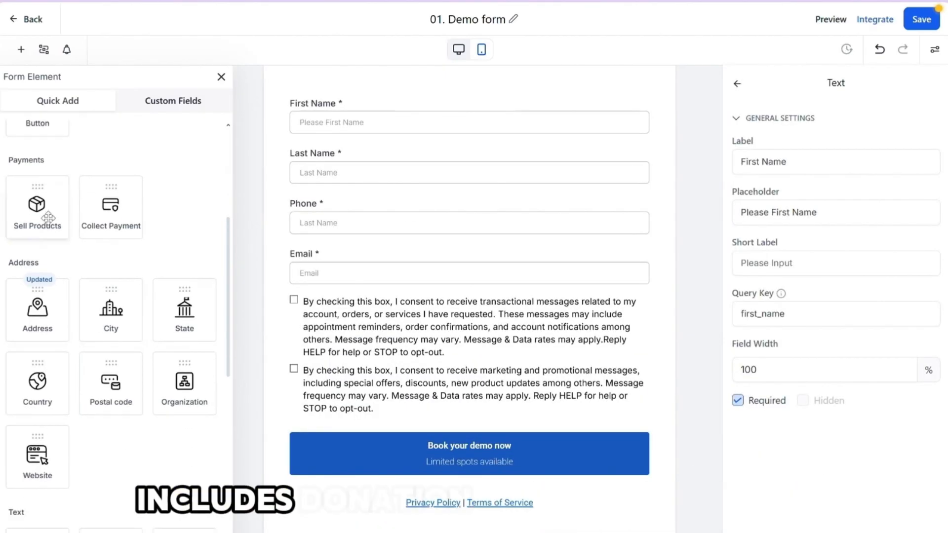
scroll(54, 316, "down", 1)
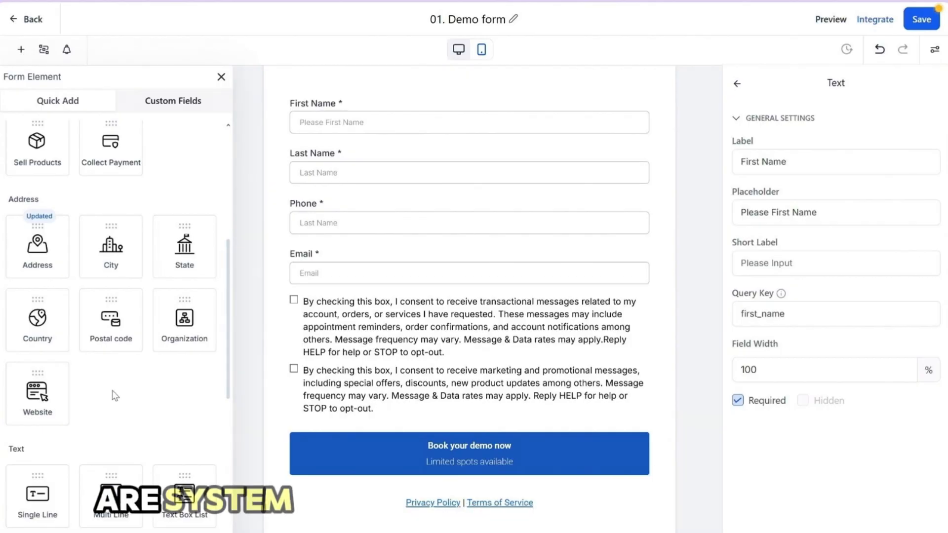
scroll(112, 386, "down", 3)
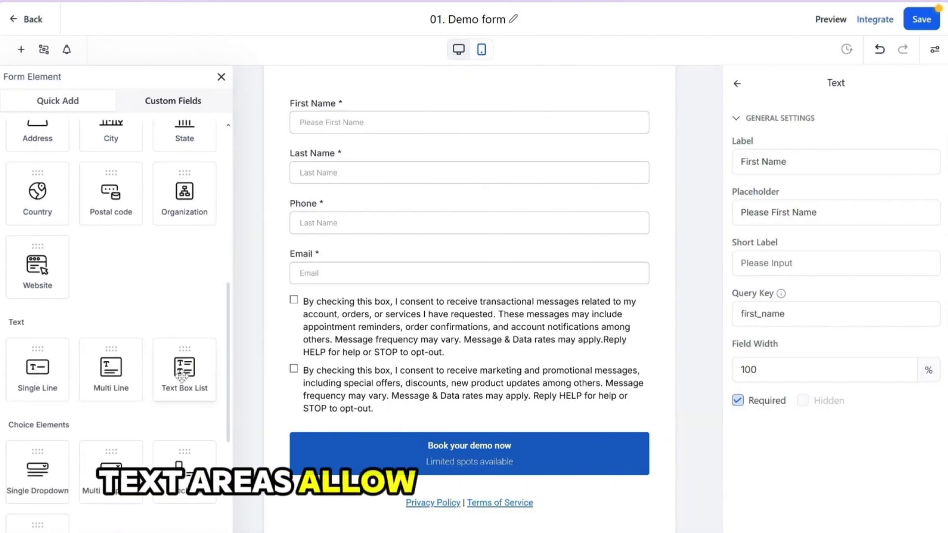
scroll(146, 382, "down", 1)
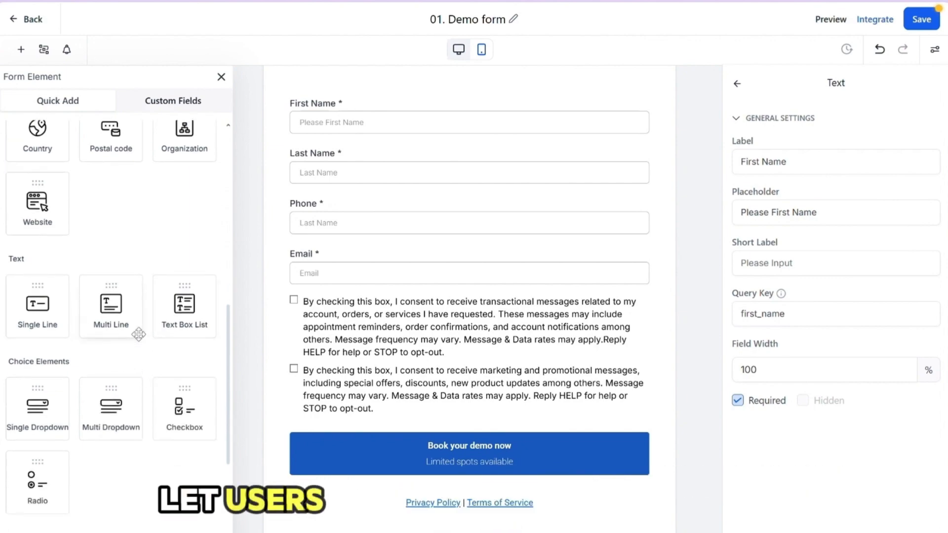
left_click_drag(38, 316, 334, 284)
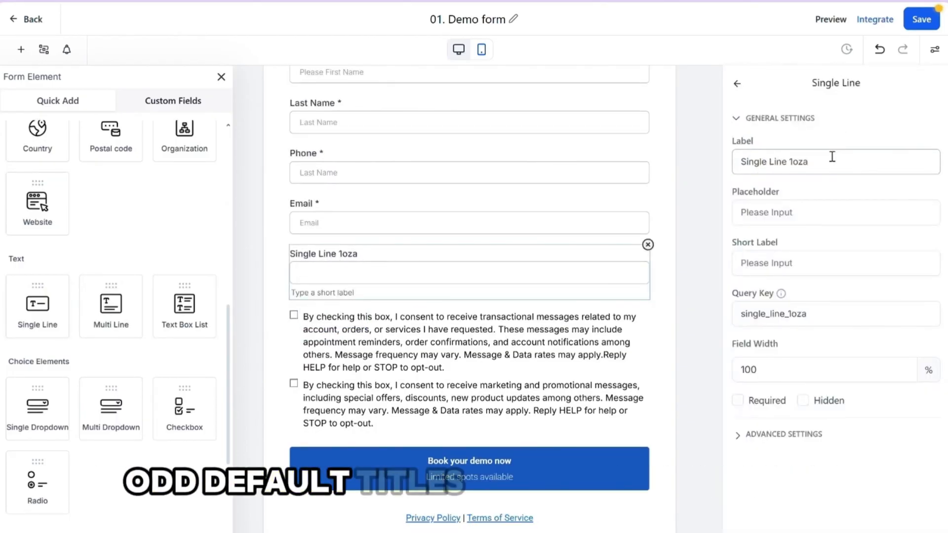
left_click_drag(753, 168, 738, 163)
type("Your business niche")
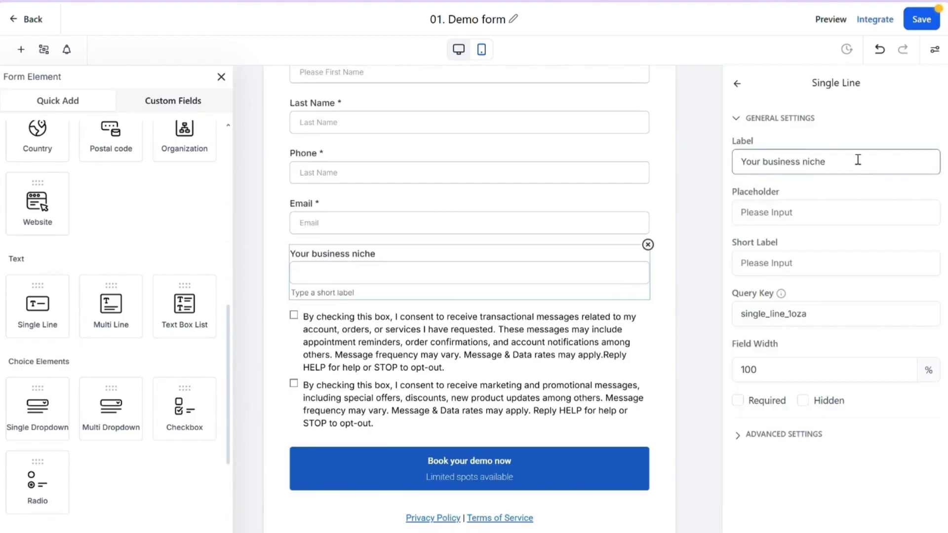
left_click(697, 270)
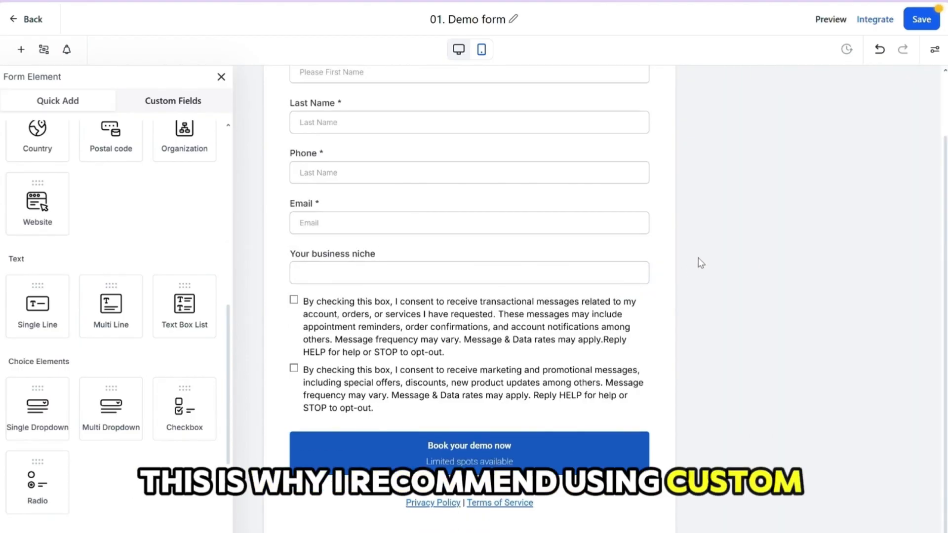
Step: Try a Multi Line field below the business niche field and delete both text fields
left_click_drag(103, 313, 394, 328)
left_click(649, 296)
left_click(648, 300)
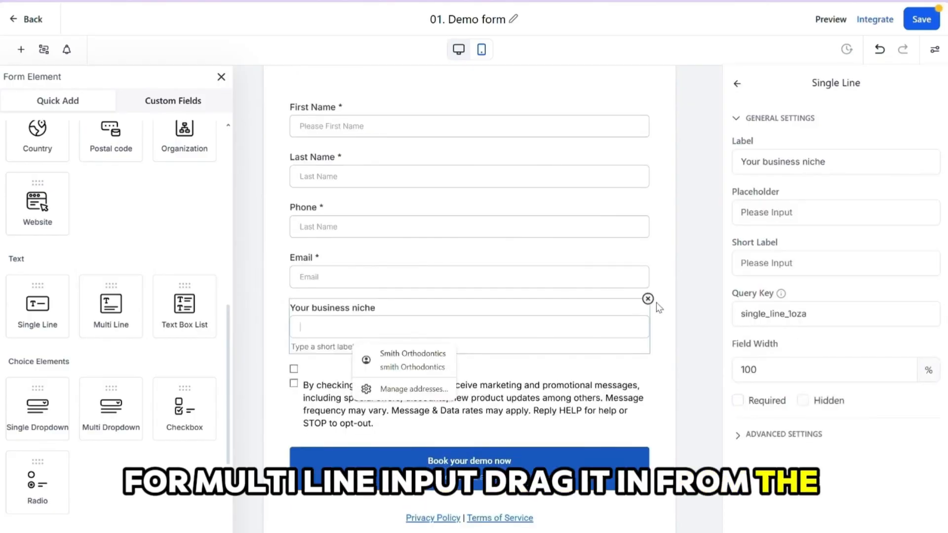
left_click(648, 297)
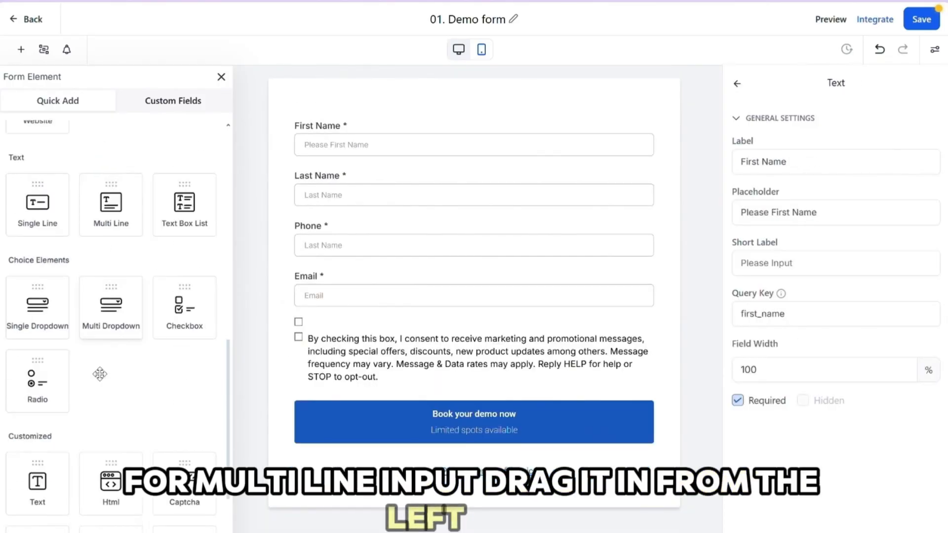
Step: Try a Multi Dropdown field below Email, view its option labels, and delete the field
scroll(99, 374, "down", 2)
left_click_drag(98, 227, 344, 340)
left_click(365, 337)
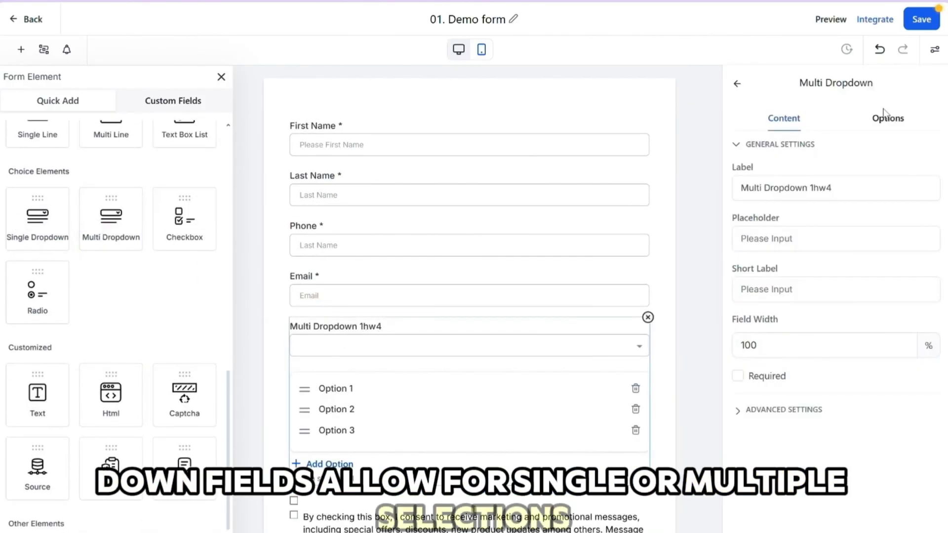
left_click(888, 121)
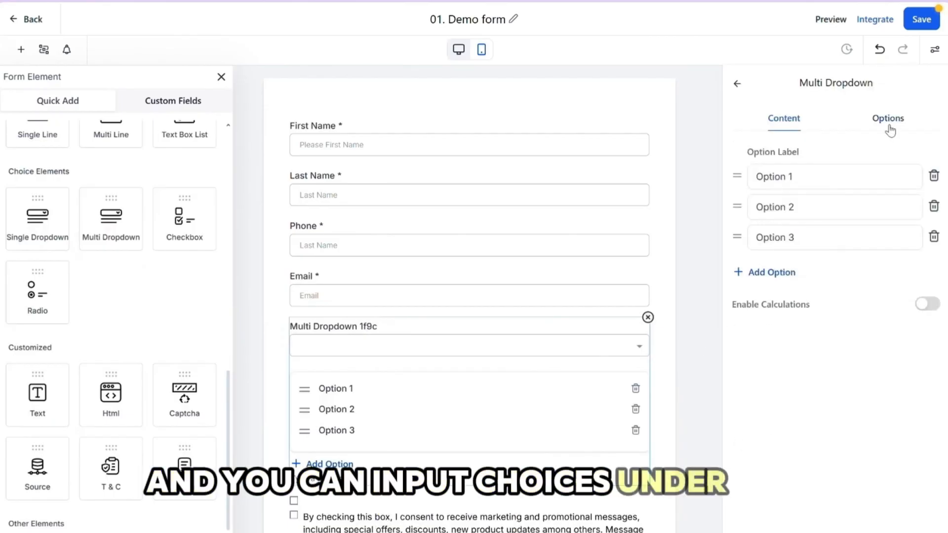
left_click(648, 318)
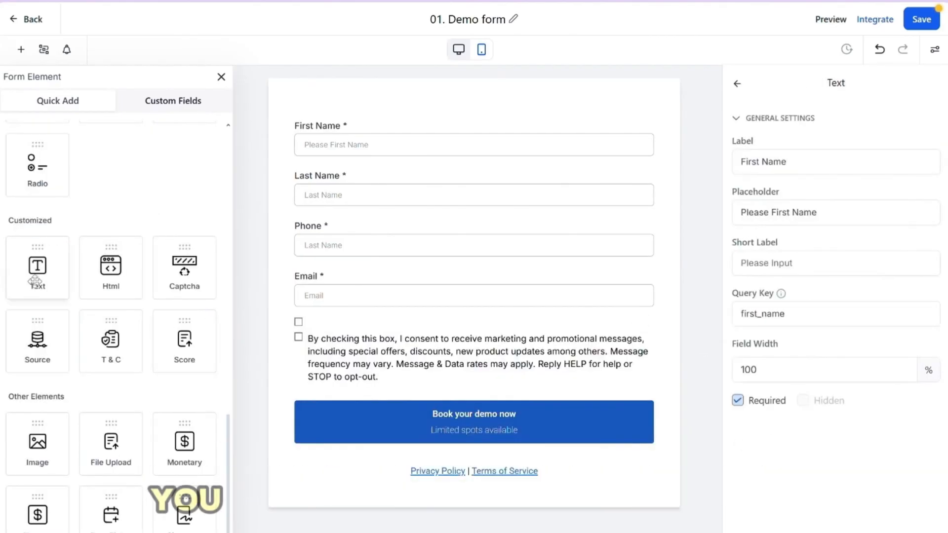
Step: Try a Text element below Email and a Captcha above the submit button, deleting each one
left_click_drag(38, 267, 356, 345)
left_click(650, 317)
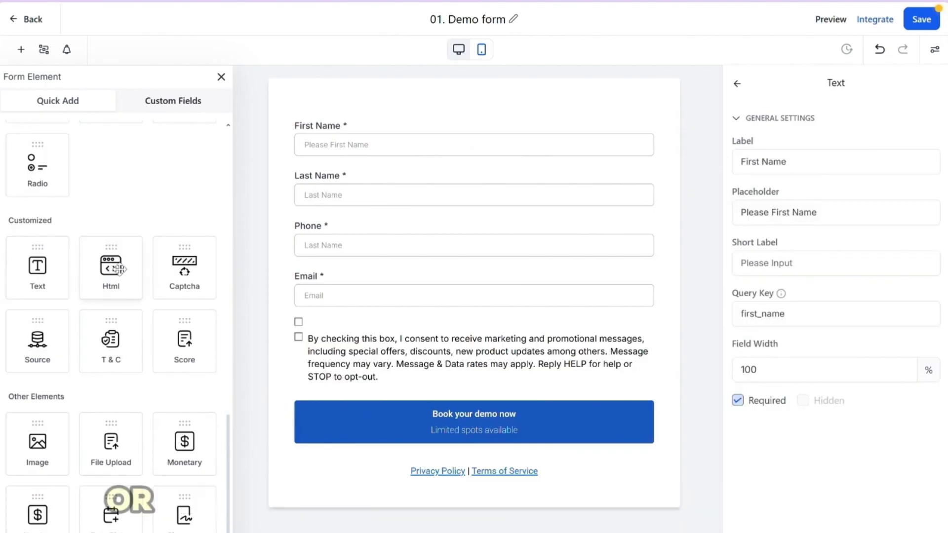
left_click_drag(172, 275, 313, 427)
scroll(417, 405, "down", 1)
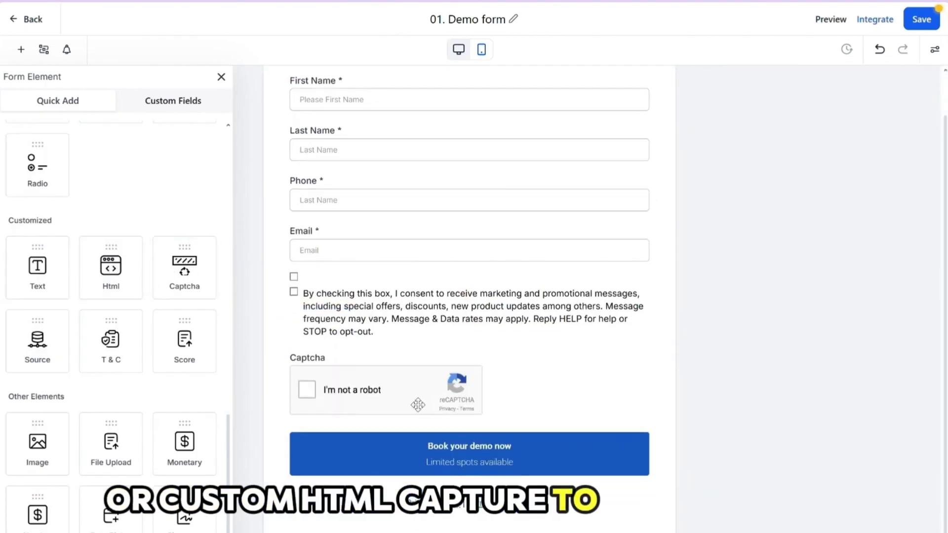
left_click(645, 348)
Step: Delete the consent checkboxes below the Email field and try a Source element in their place, removing it again
left_click(650, 317)
left_click_drag(37, 340, 332, 340)
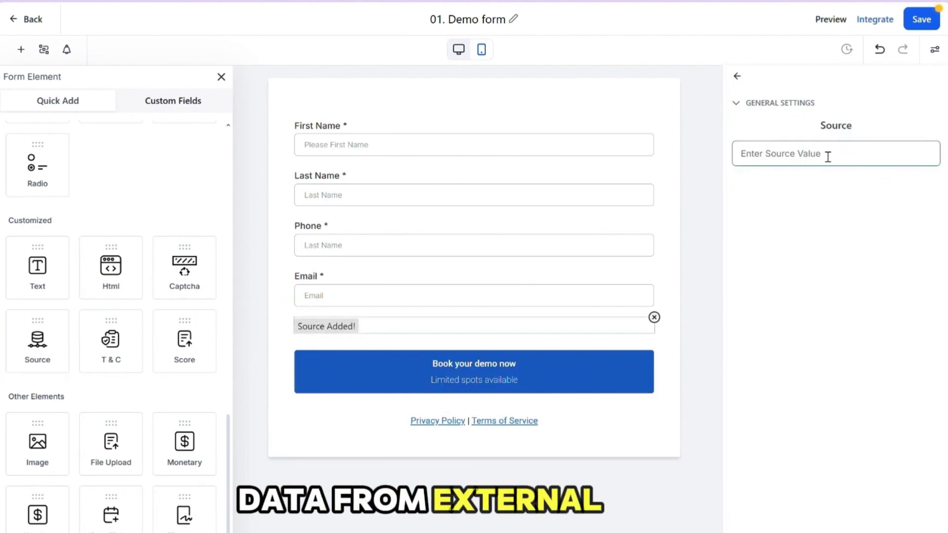
left_click(655, 318)
Step: Add a T & C element below the Email field and select it
left_click_drag(126, 356, 419, 335)
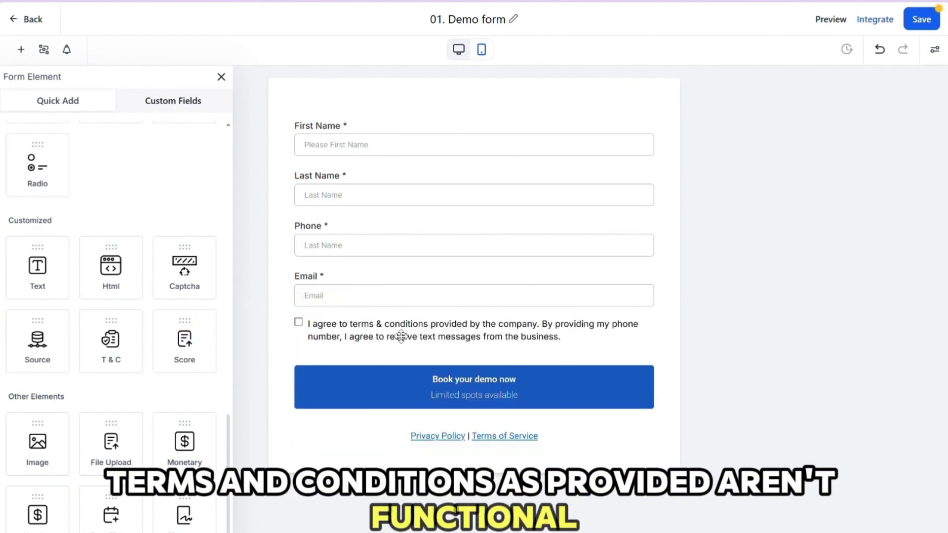
left_click(405, 323)
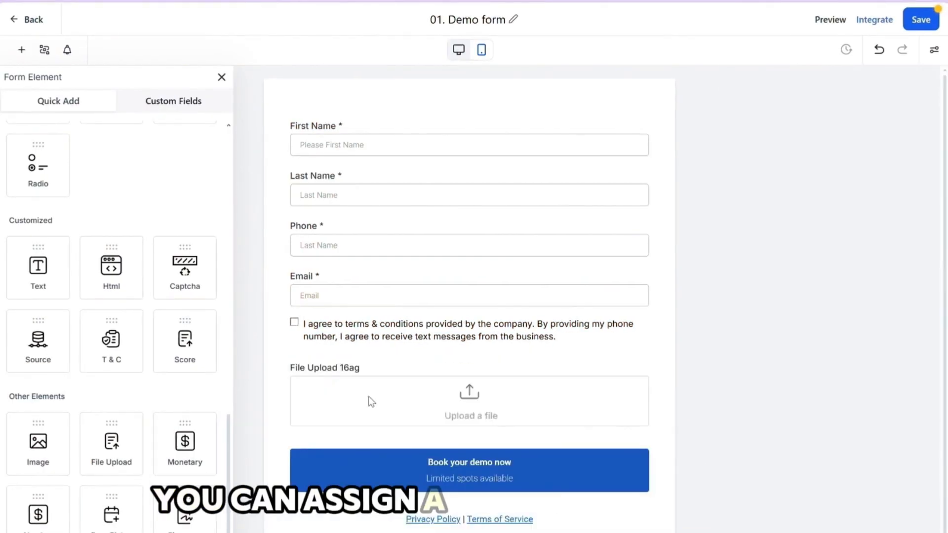
Step: Try File Upload, Number and Signature elements between the terms checkbox and the submit button, removing each one
left_click(368, 397)
mouse_move(38, 514)
left_mouse_down()
mouse_move(416, 394)
mouse_move(335, 394)
left_mouse_up()
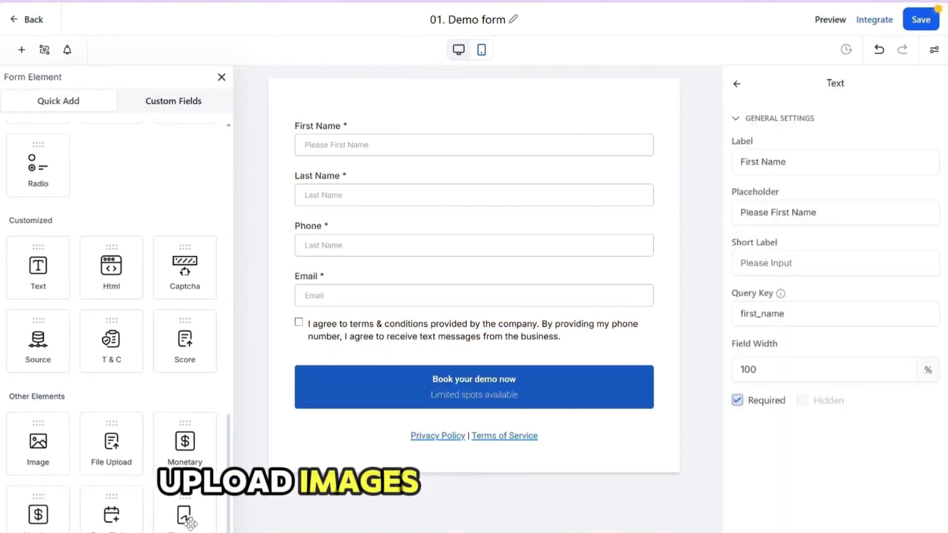
left_click_drag(186, 513, 344, 404)
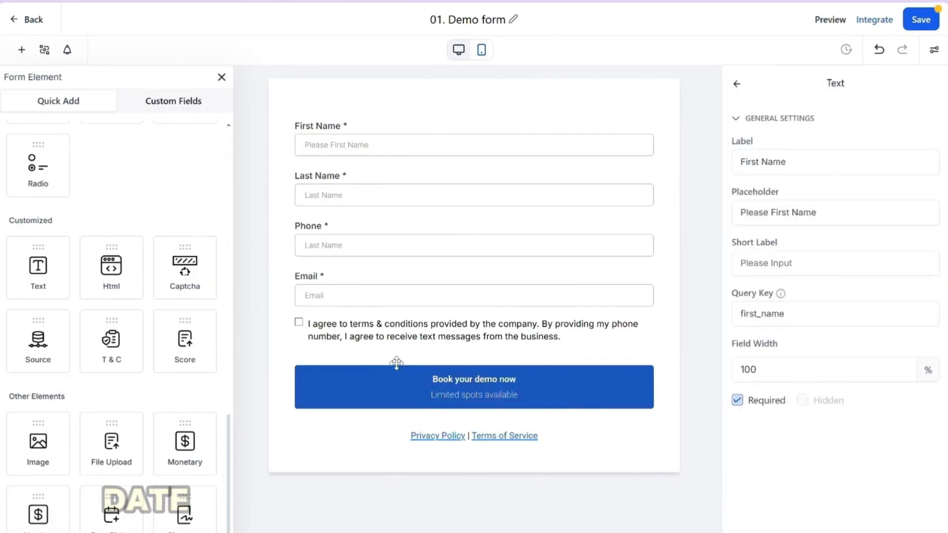
Step: Create a Number custom field named "what is your current audience size?" for Contact in the Additional Info group and save it
left_click(167, 103)
left_click(182, 135)
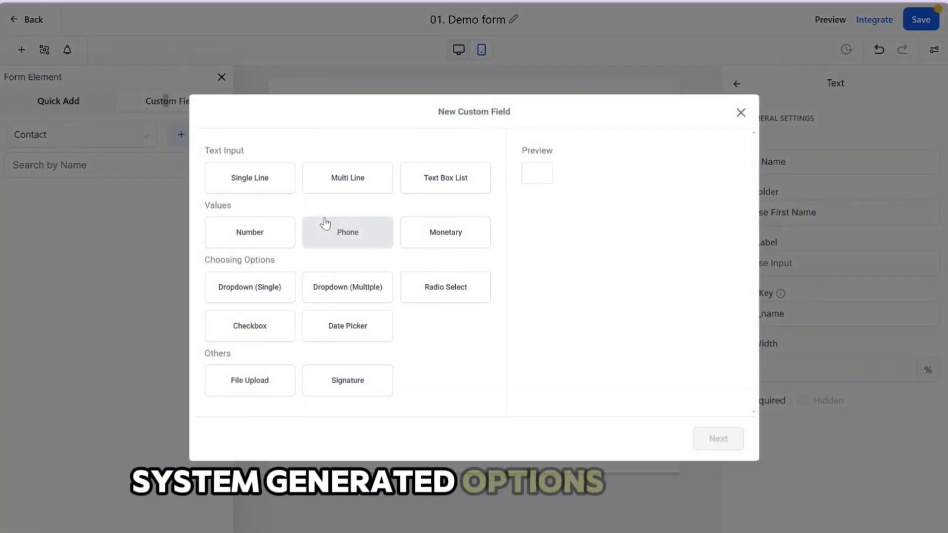
left_click(252, 232)
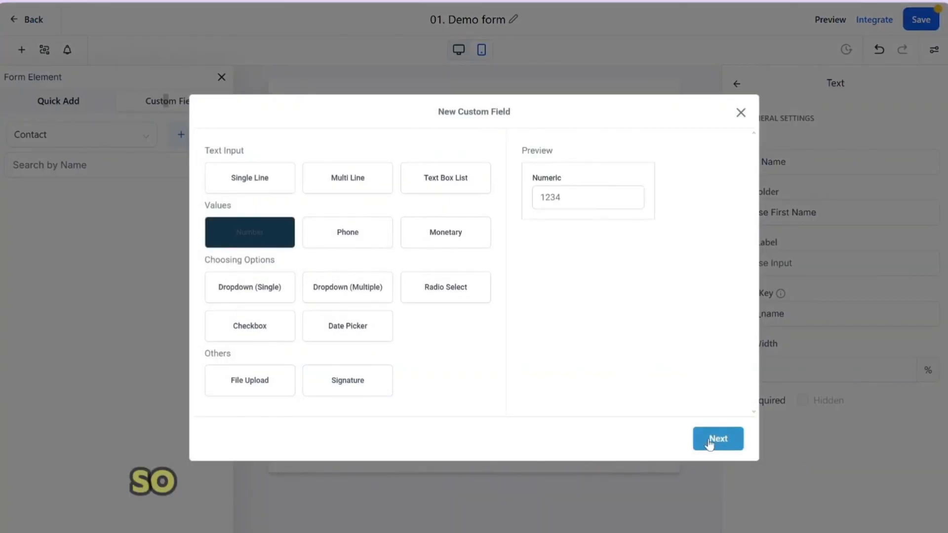
left_click(718, 439)
left_click(248, 245)
type("what is your current audience size?")
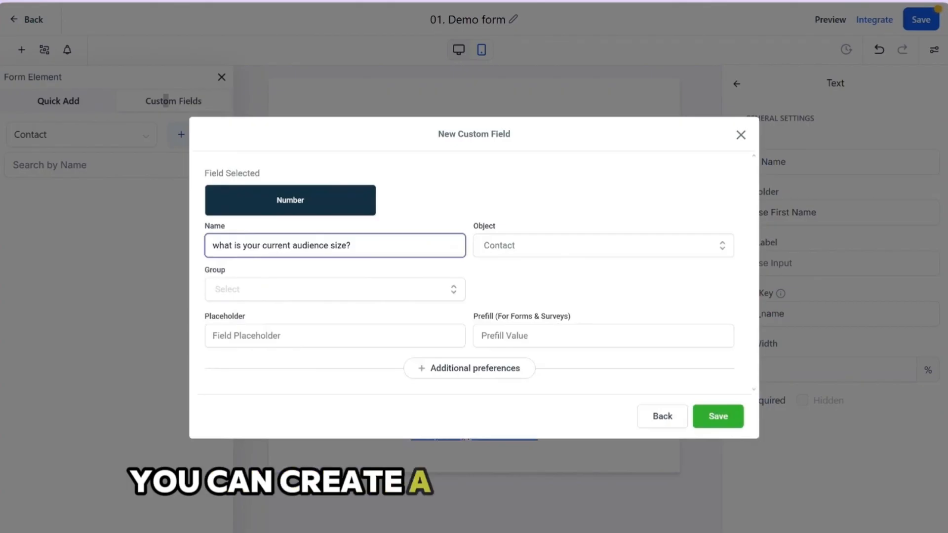
left_click(385, 290)
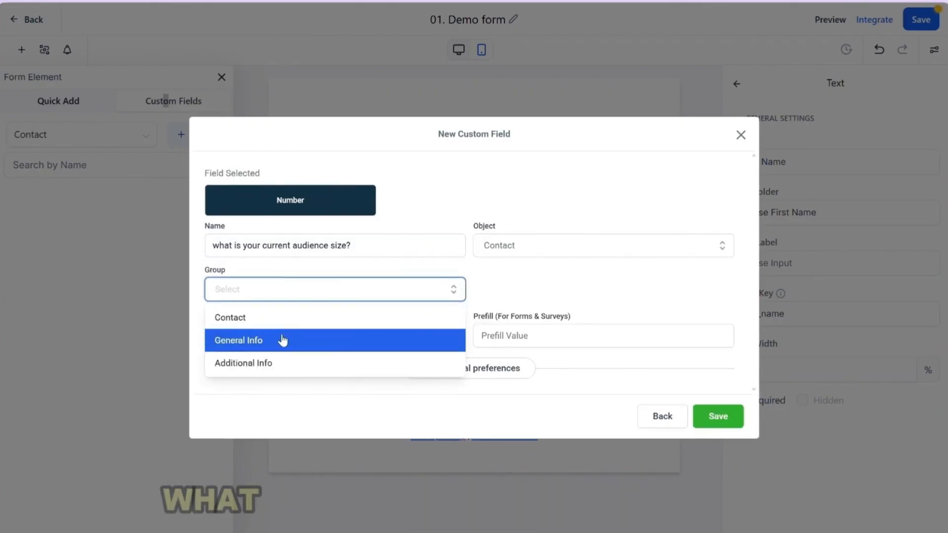
left_click(275, 364)
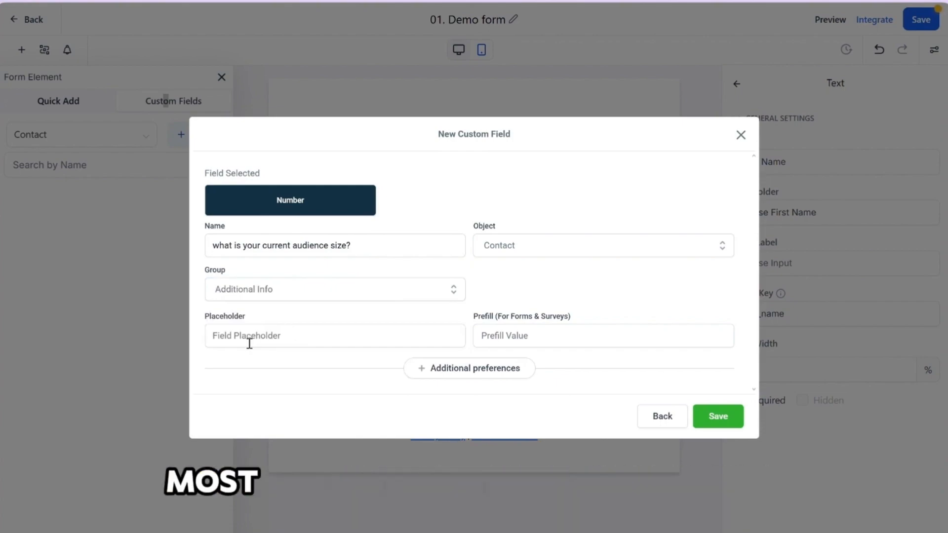
left_click(735, 418)
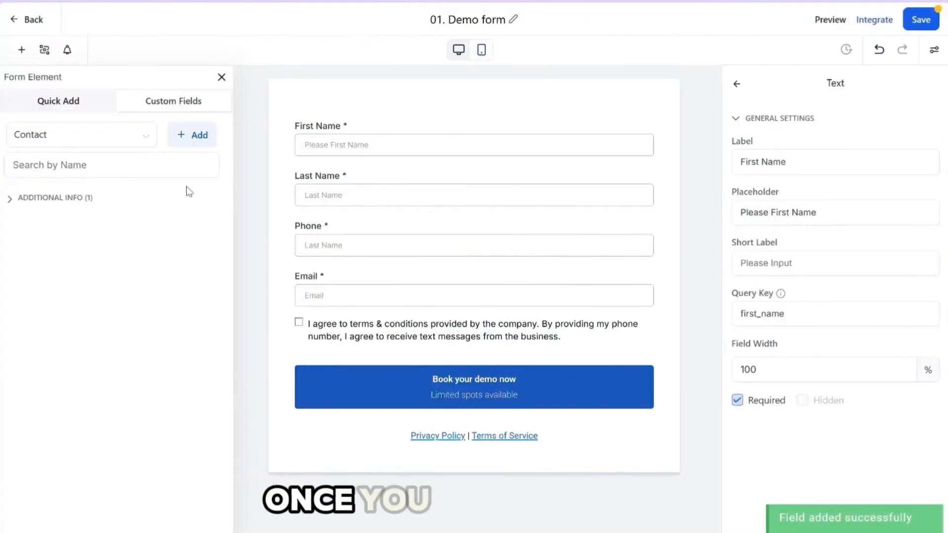
Step: Place the audience size field below Email in the form and shorten its label to "what is your audience size?"
left_click(8, 199)
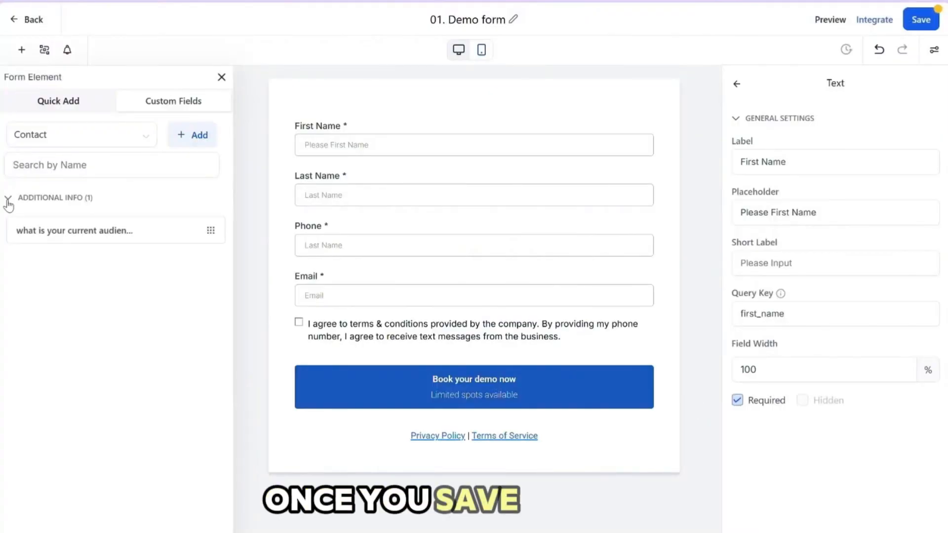
left_click_drag(40, 226, 381, 336)
left_click(825, 146)
key("BackSpace")
key("BackSpace")
key("BackSpace")
key("BackSpace")
key("BackSpace")
key("BackSpace")
key("BackSpace")
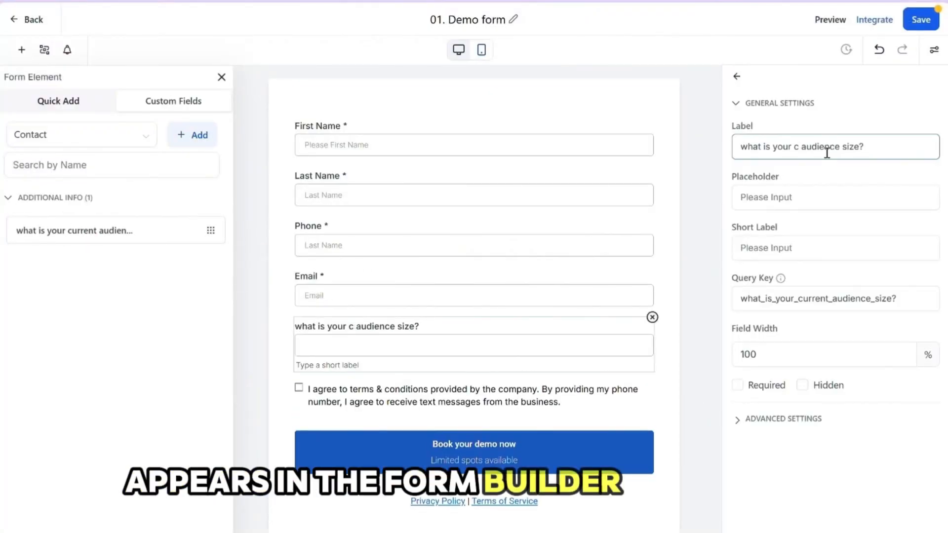
Step: Start a Radio Select custom field named "Do you currently have clients ? How many?" in the Additional Info group
left_click(198, 136)
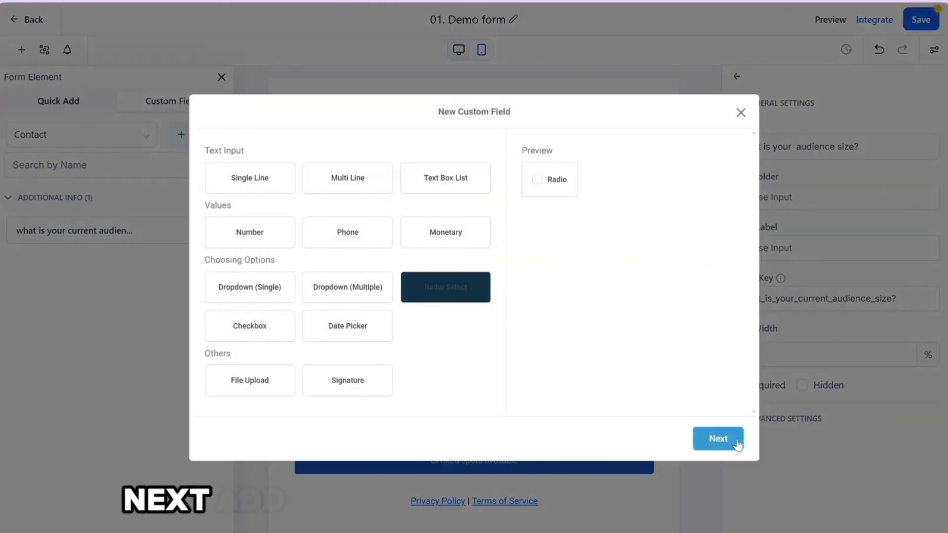
left_click(738, 444)
left_click(276, 212)
type("Do you curren")
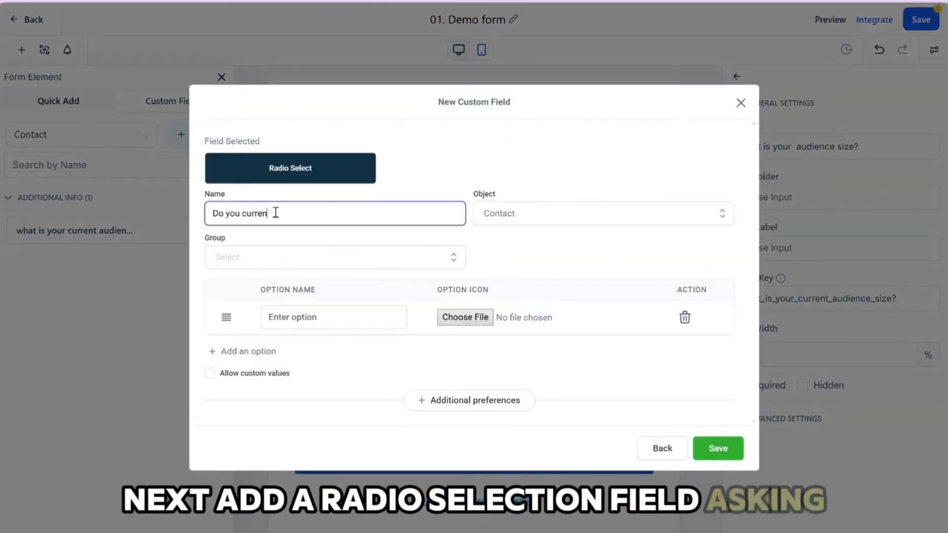
type("tly have clients ? How many?")
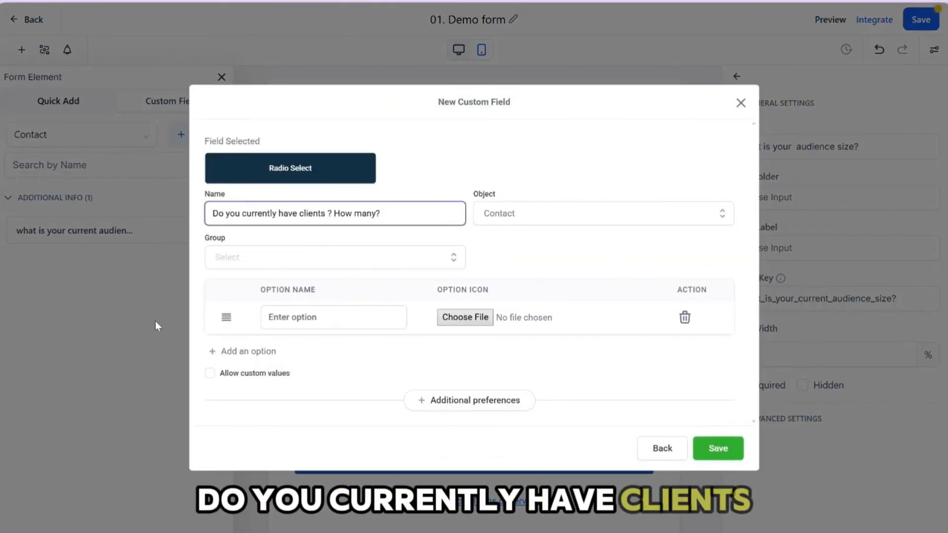
Step: Give the radio field the options "none, I am just starting out", "1 - 10" and "11-50", and place it as required below the audience size question
left_click(347, 318)
type("none, I a")
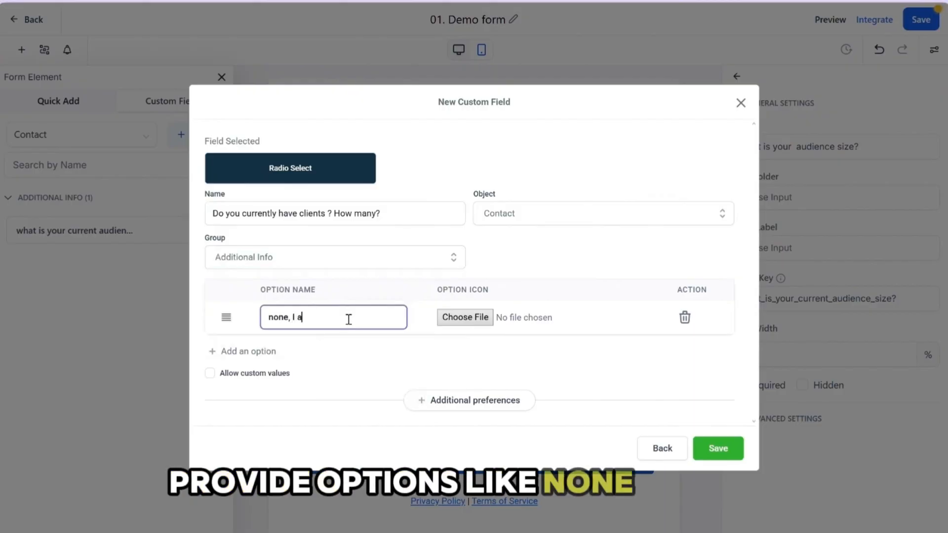
type("m just starting out")
left_click(213, 352)
type("1 - 10")
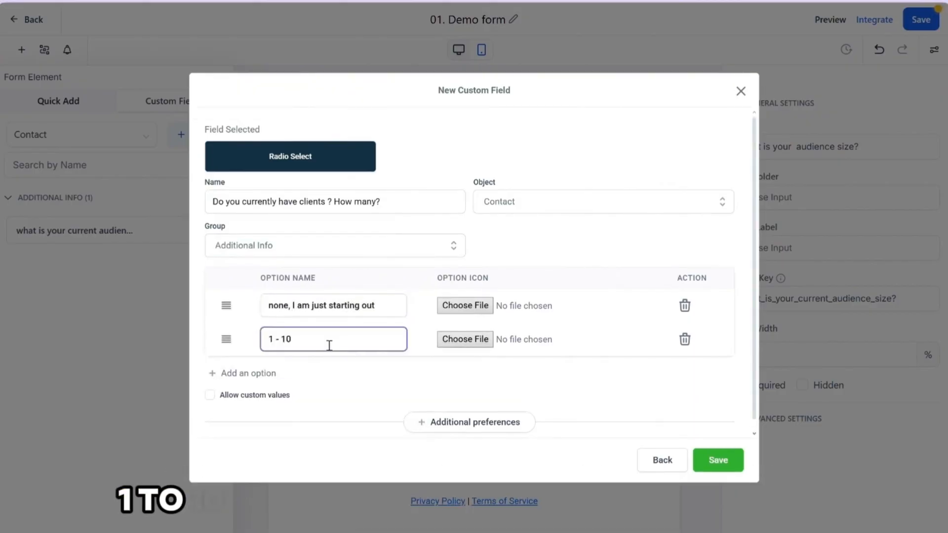
left_click(224, 375)
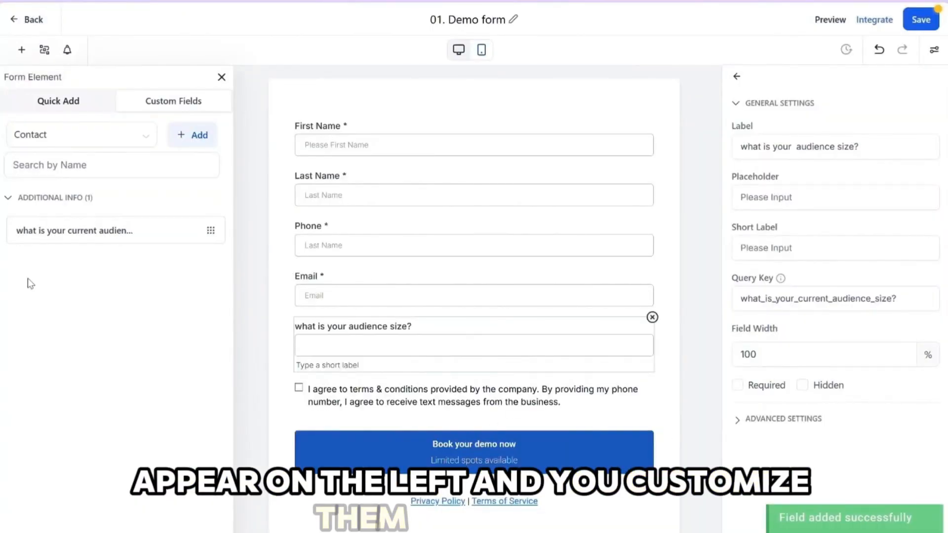
left_click(454, 421)
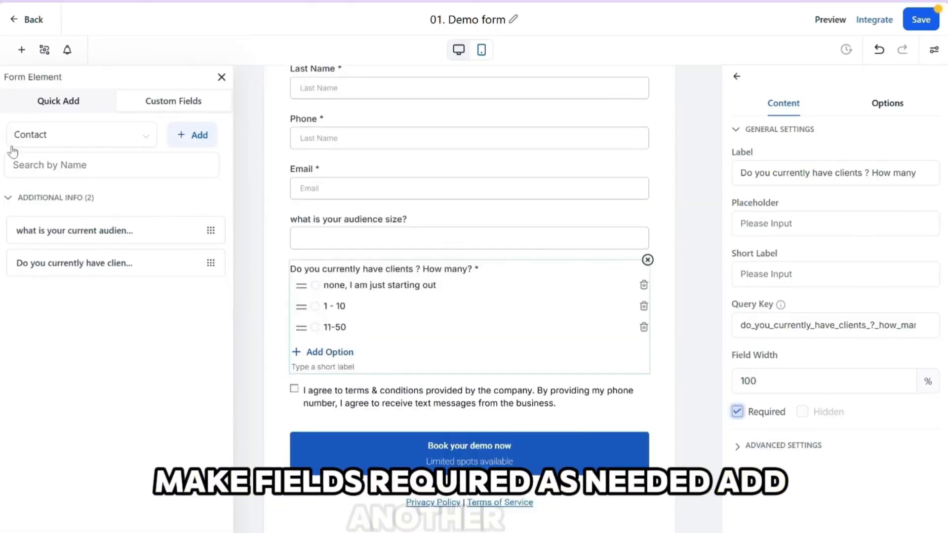
Step: Add a required Organization field below Email with the label "Business name" and save the form
left_click(55, 105)
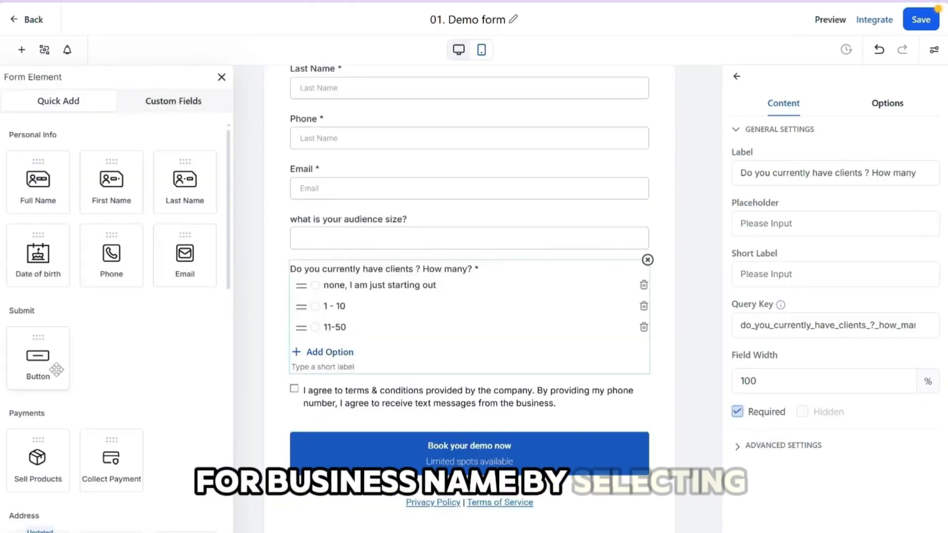
scroll(113, 356, "down", 5)
left_click_drag(185, 383, 318, 244)
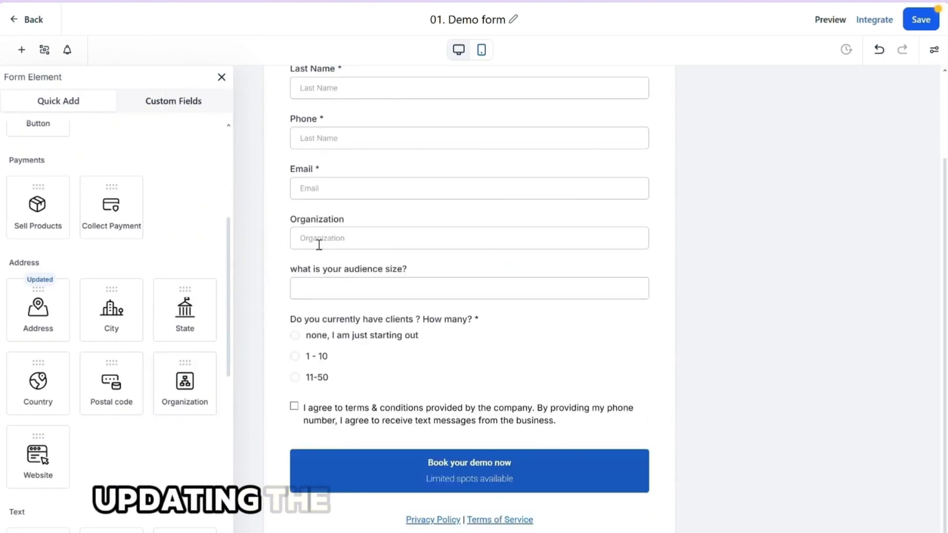
left_click(360, 240)
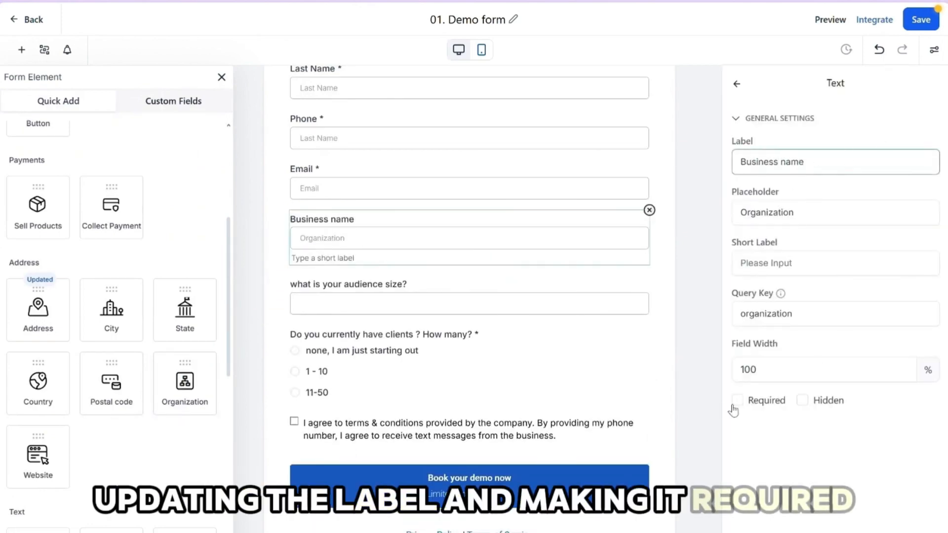
left_click(737, 401)
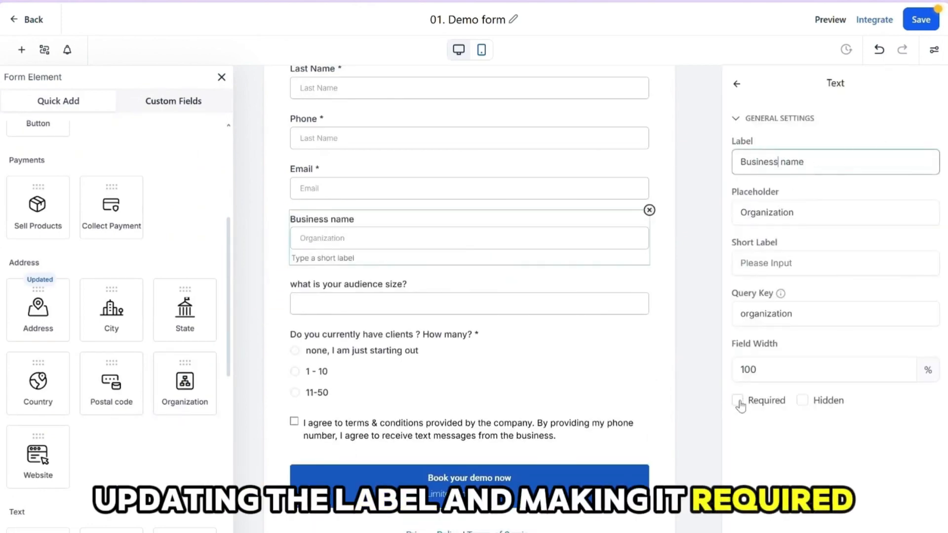
left_click(921, 22)
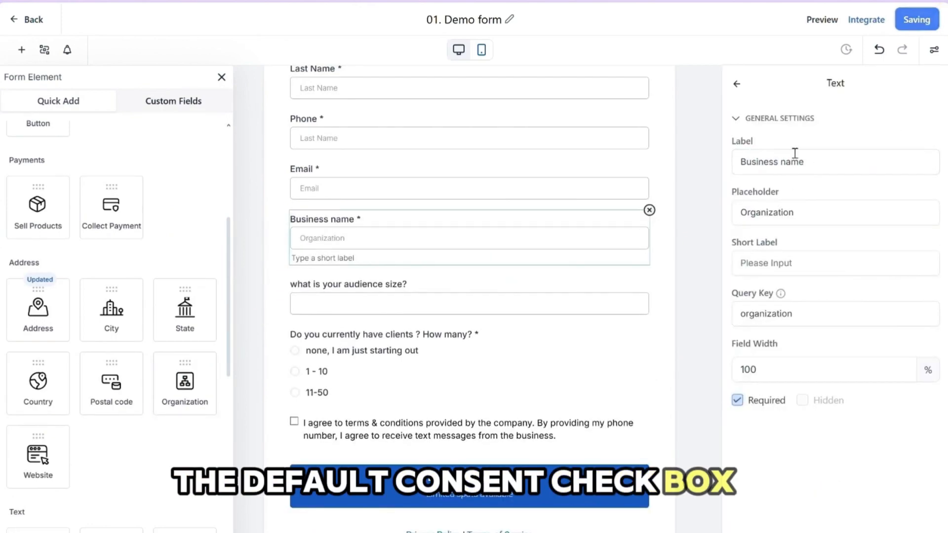
Step: Copy the T & C element's consent text and start a Checkbox custom field named "SMS/Text optin" in the Contact group
left_click(705, 205)
left_click(381, 410)
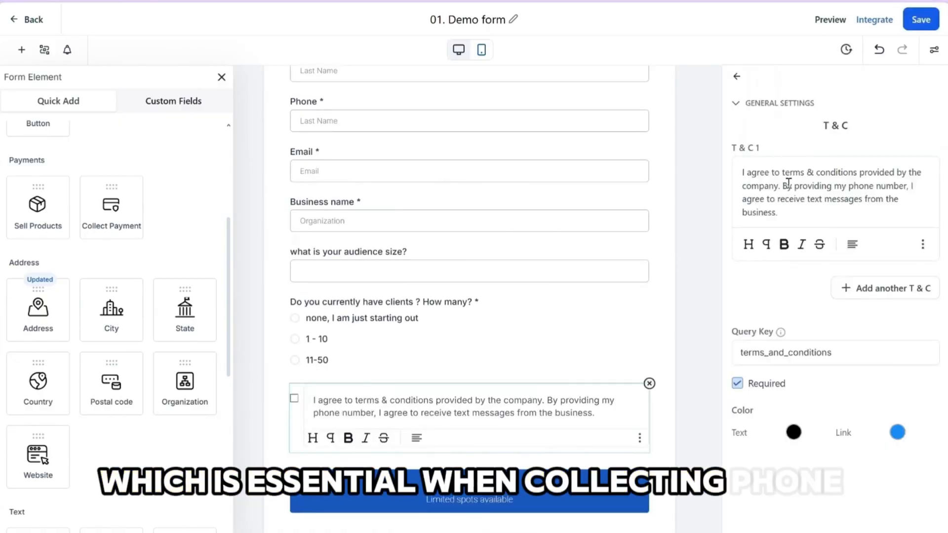
left_click(173, 102)
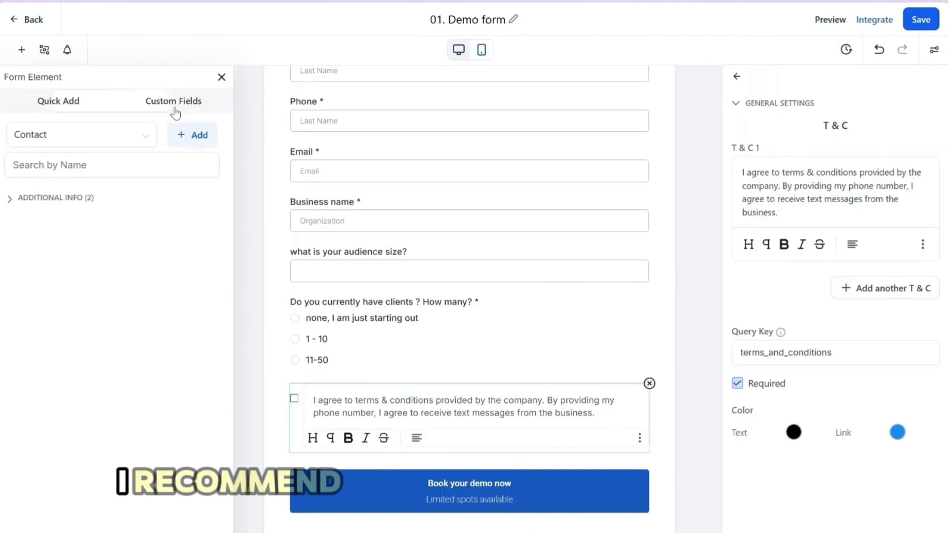
left_click(193, 140)
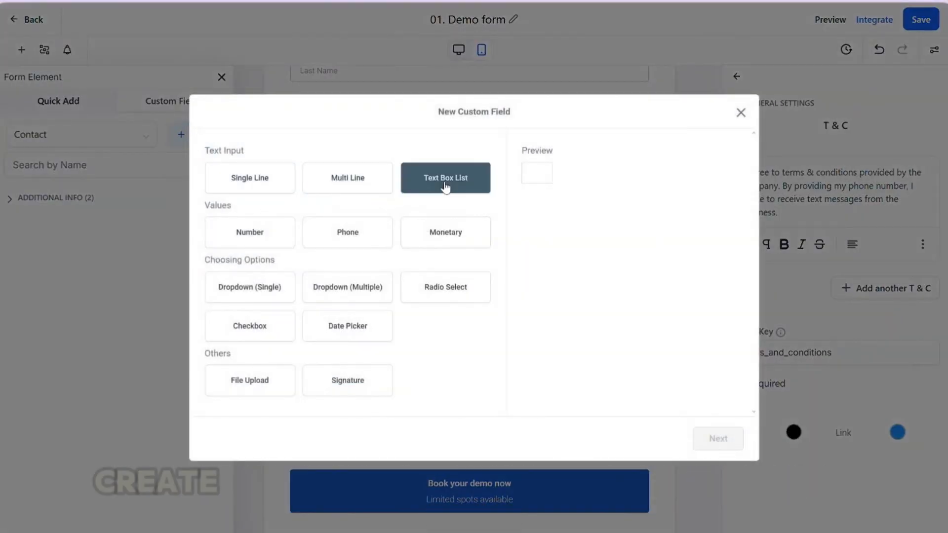
left_click(249, 326)
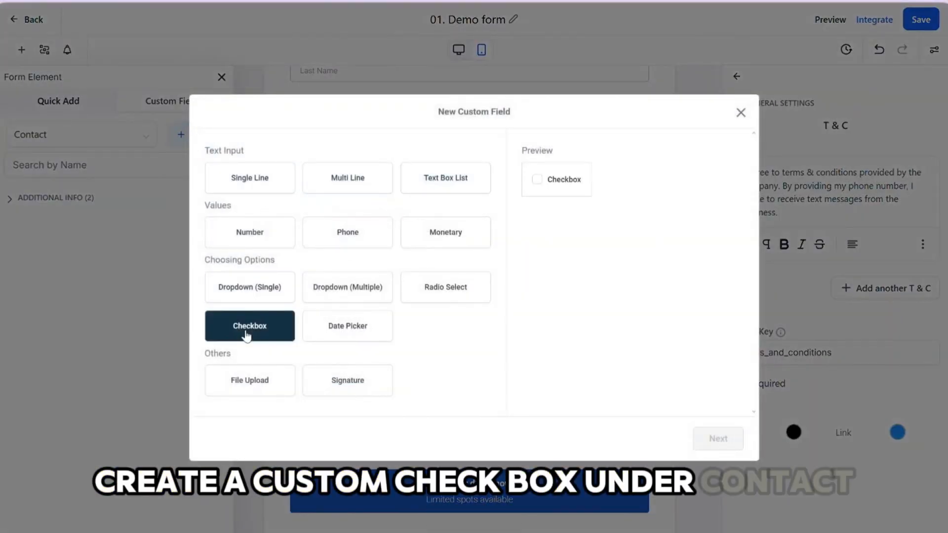
left_click(718, 439)
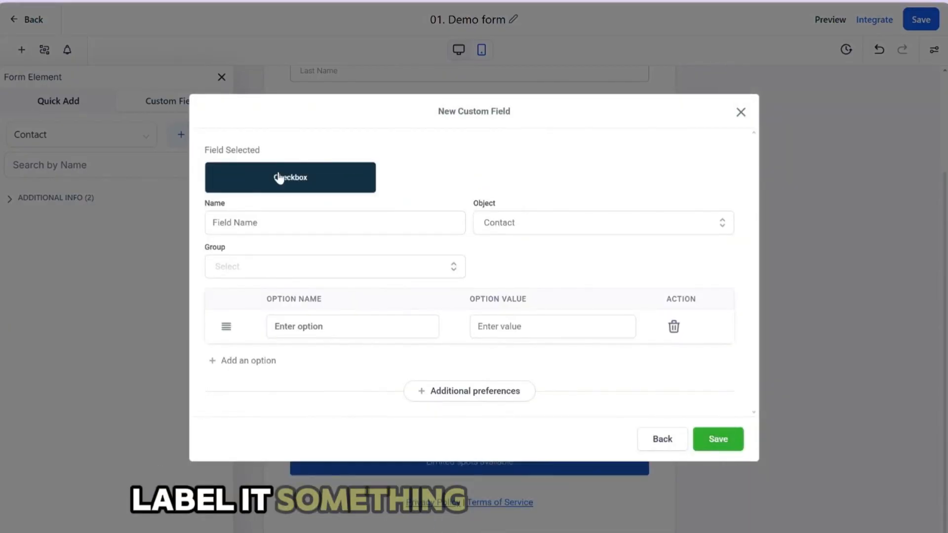
left_click(283, 223)
type("SMS/Text optin")
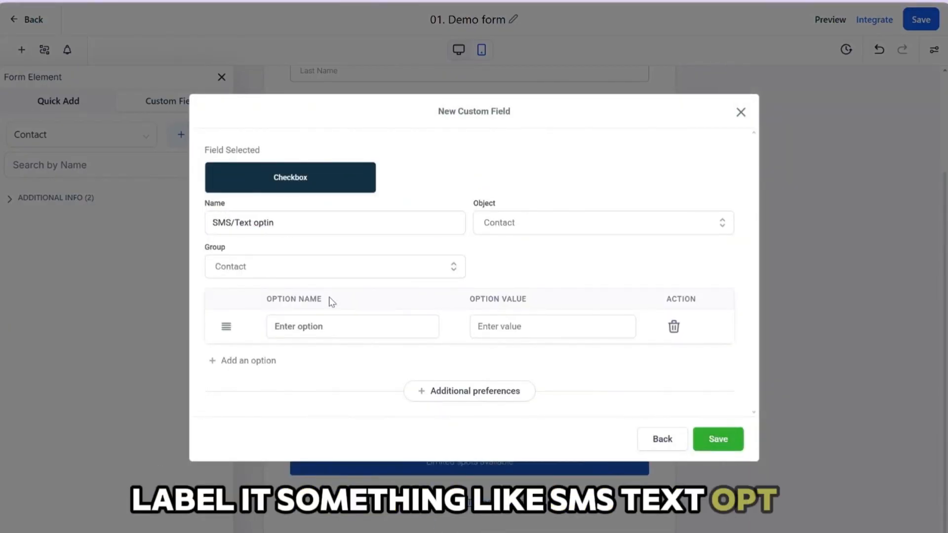
Step: Paste the consent text as the checkbox's option name and value, save the field and put it in the form in place of the T & C element
right_click(339, 327)
left_click(381, 191)
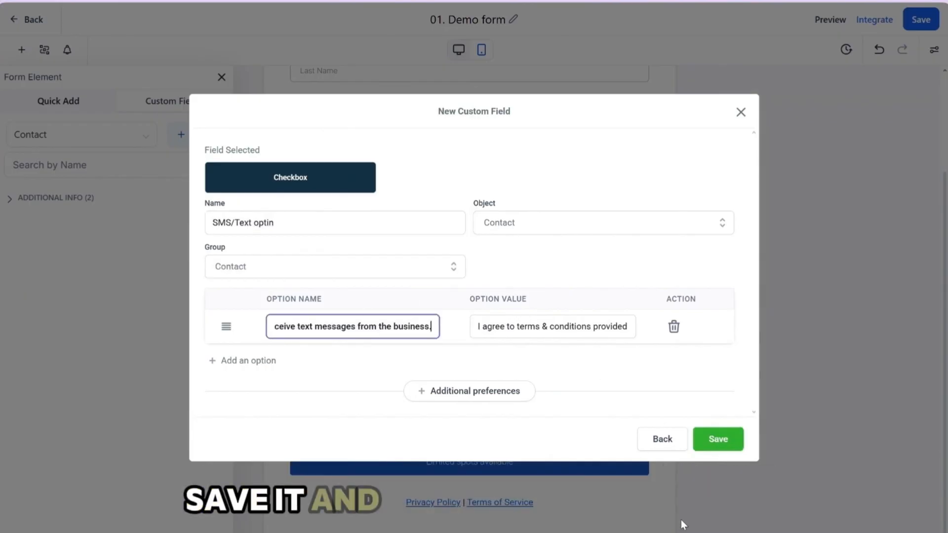
left_click(718, 440)
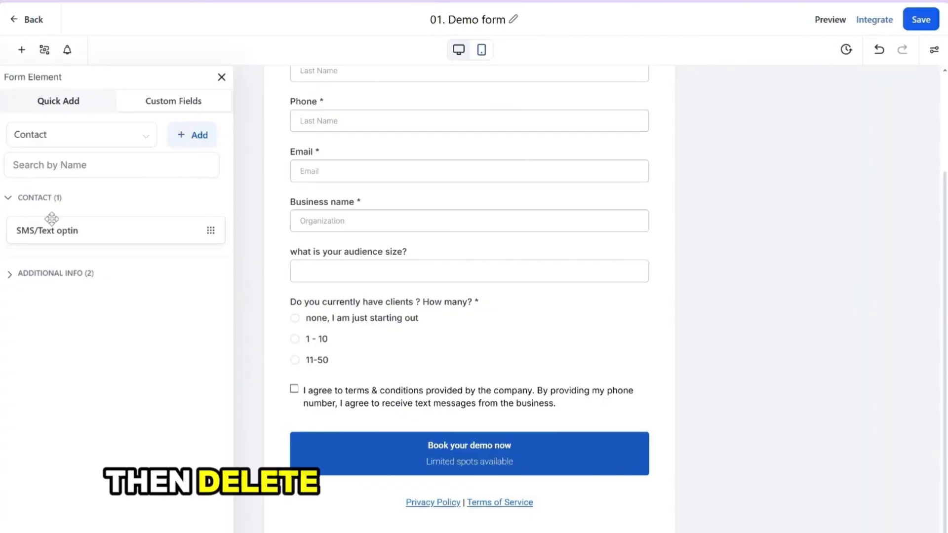
left_click_drag(52, 218, 363, 410)
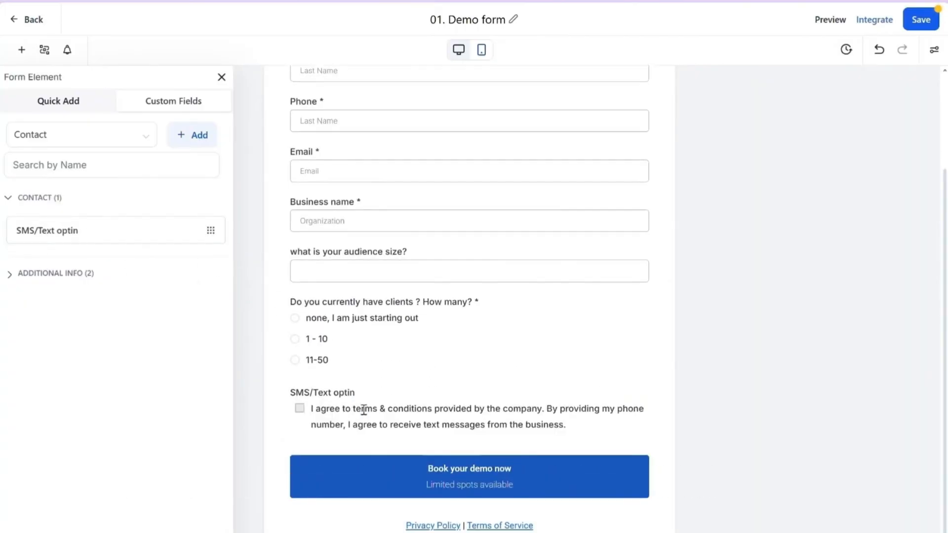
Step: Select the Privacy Policy wording in the text below the submit button and open its additional formatting options
scroll(458, 403, "down", 1)
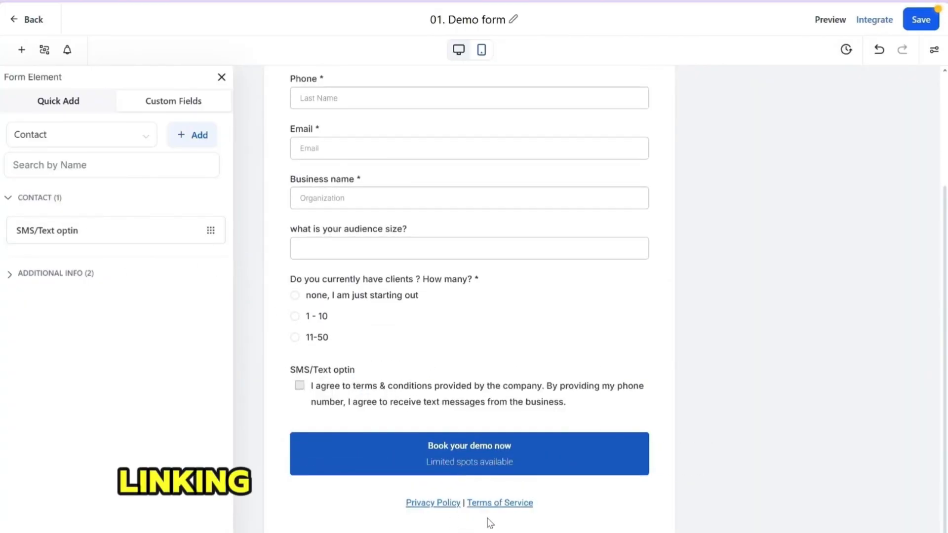
left_click(482, 506)
left_click_drag(826, 150, 758, 154)
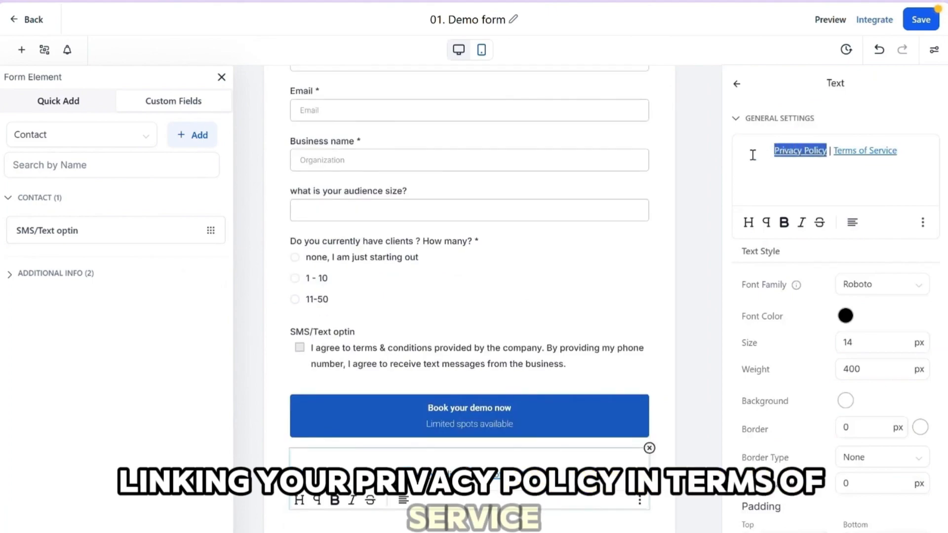
left_click(922, 222)
Step: Start a Disqualify lead condition for when the question on currently having clients is equal to "none, I am just starting out"
left_click(45, 50)
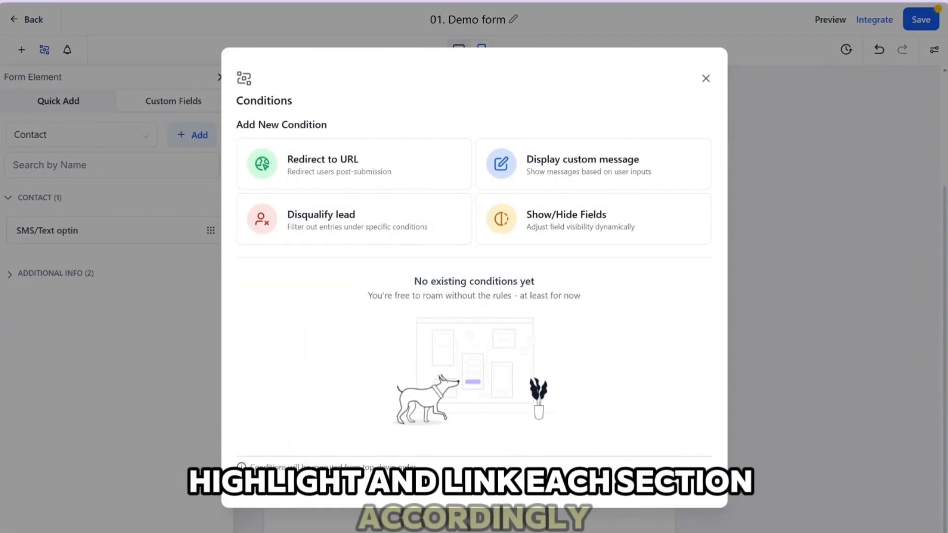
left_click(341, 234)
left_click(318, 191)
left_click(339, 351)
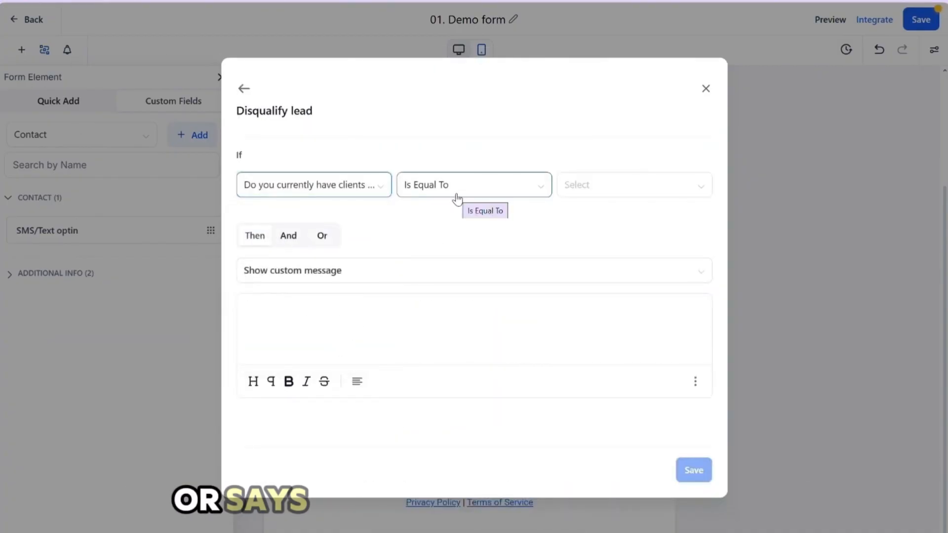
left_click(638, 188)
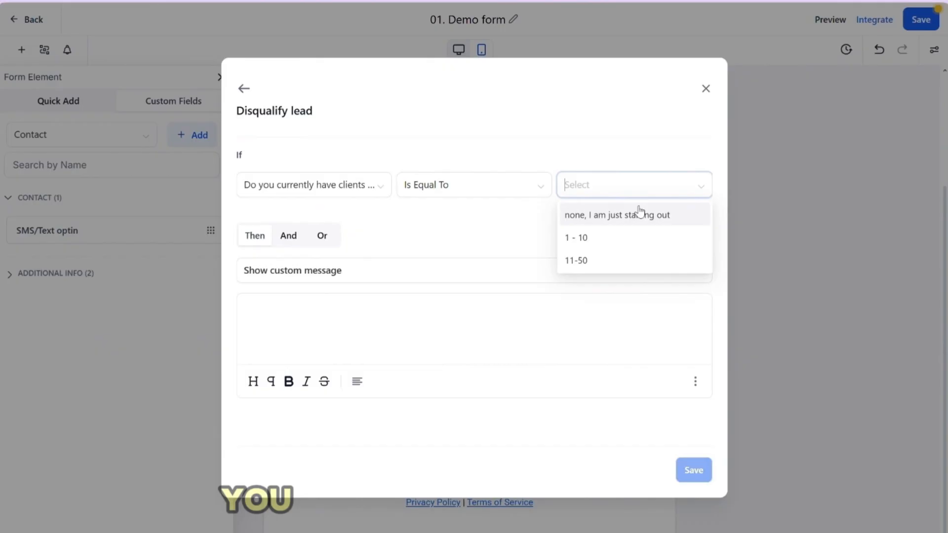
left_click(607, 215)
Step: Make the condition show the custom message "Thank you we will be in touch shortly after review your application." and save it
left_click(396, 278)
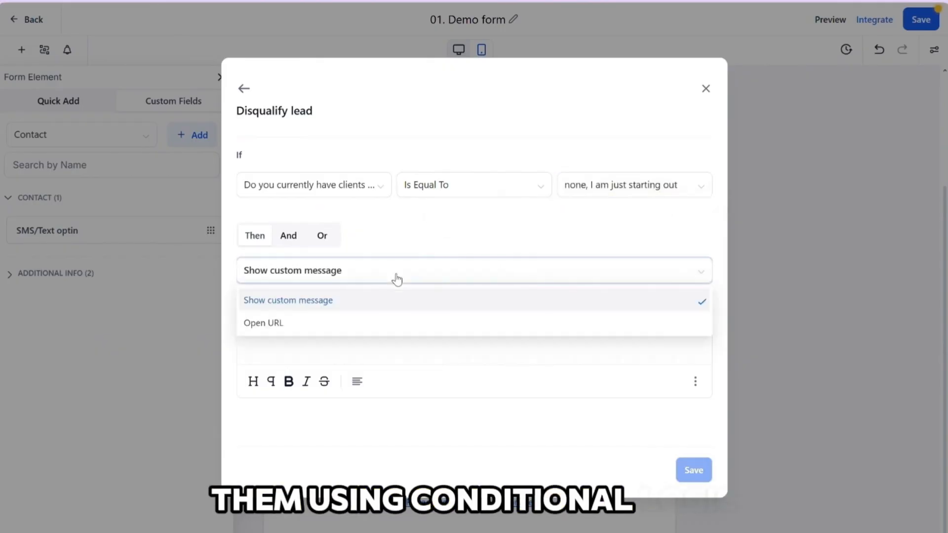
left_click(384, 300)
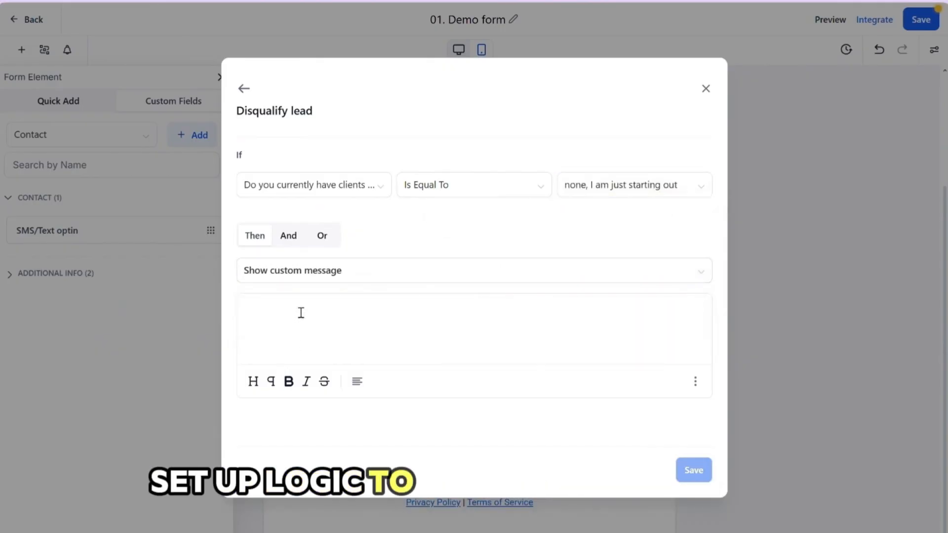
type("after review your application.")
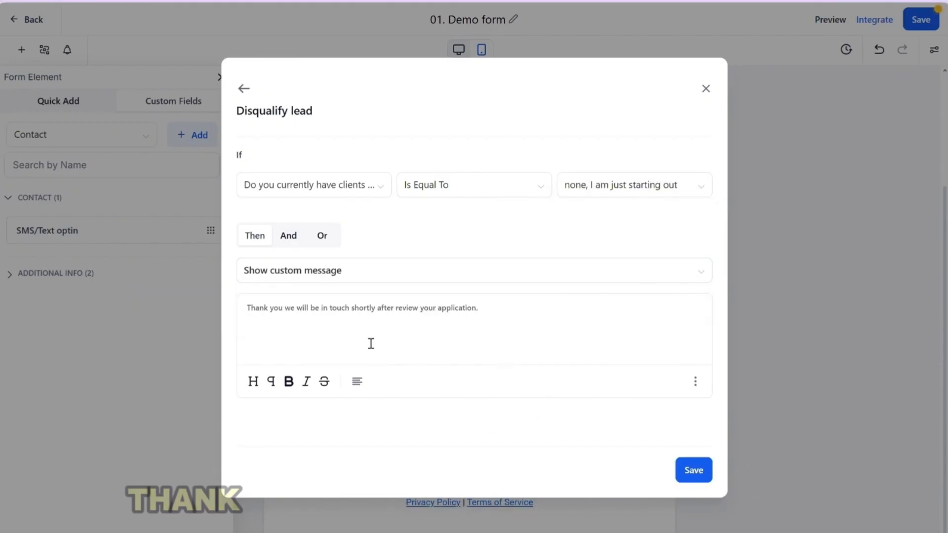
left_click(694, 470)
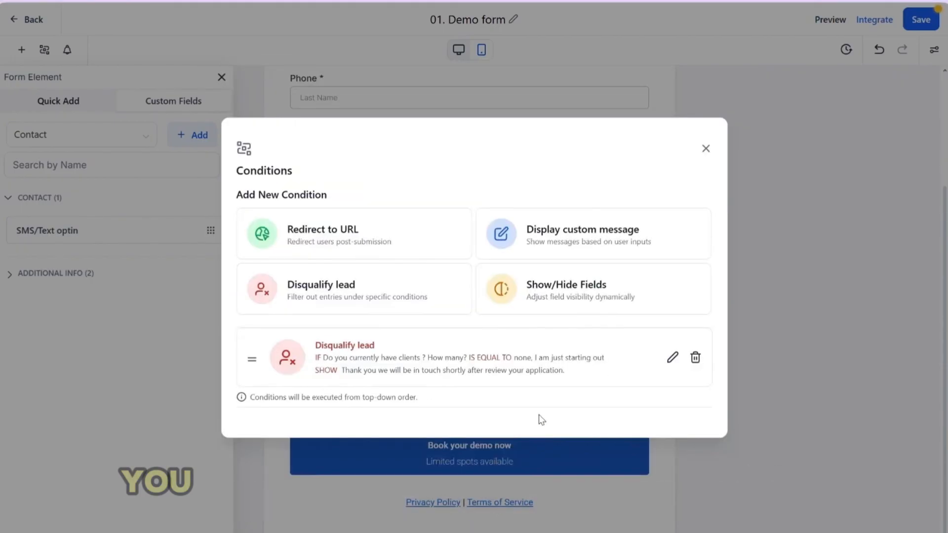
left_click(704, 148)
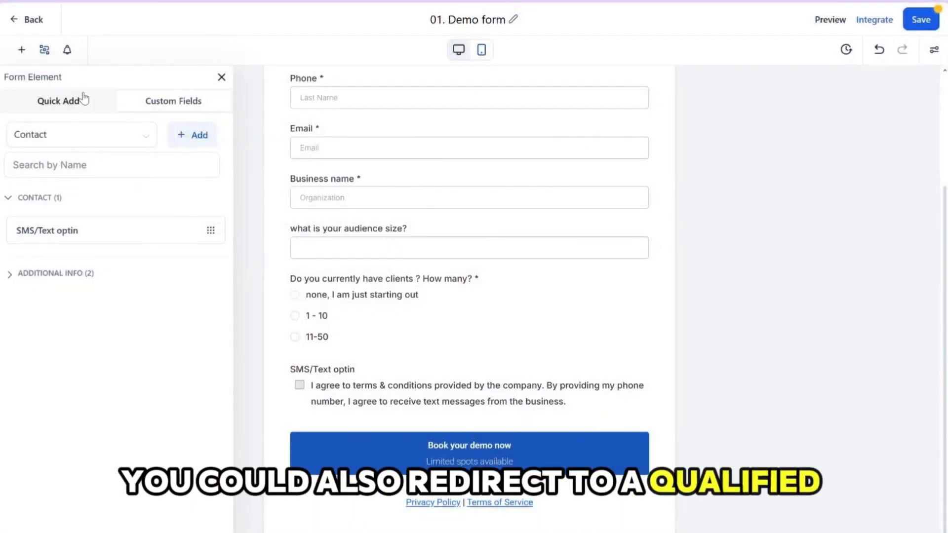
Step: Examine the form's Email Notification and Auto Responder settings, leaving both switched off
left_click(67, 50)
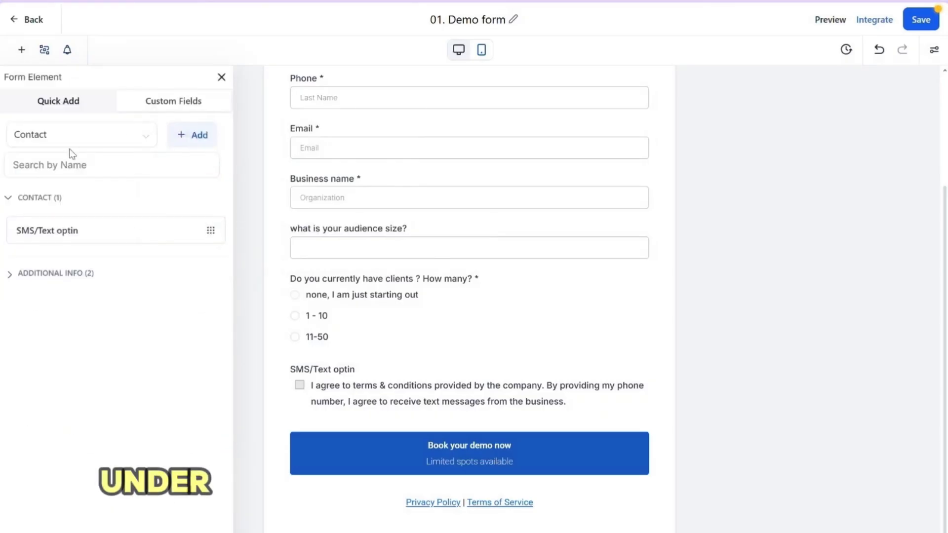
left_click(68, 51)
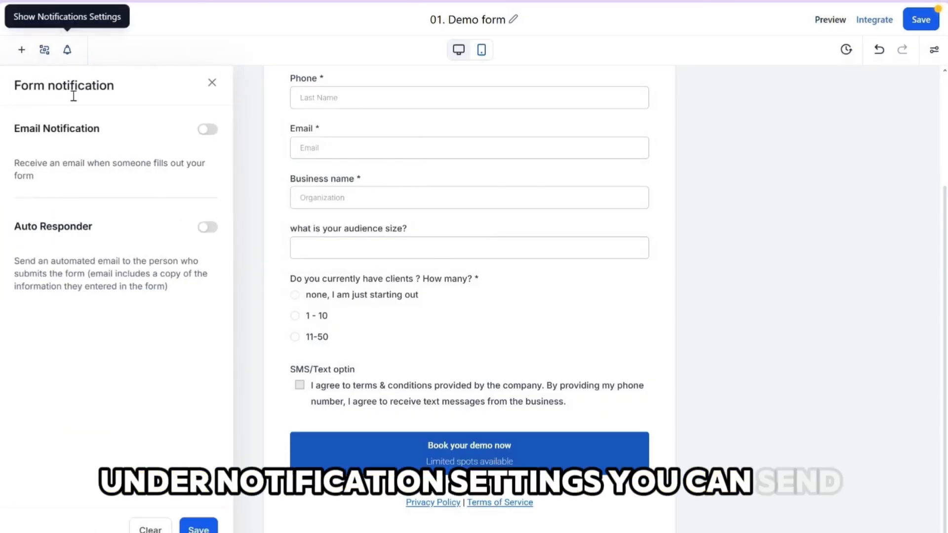
left_click(205, 130)
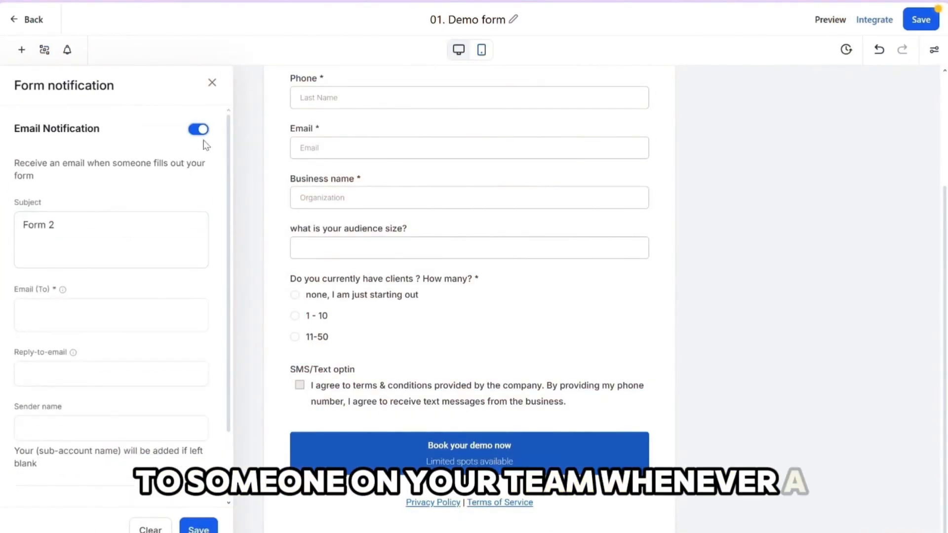
left_click(200, 129)
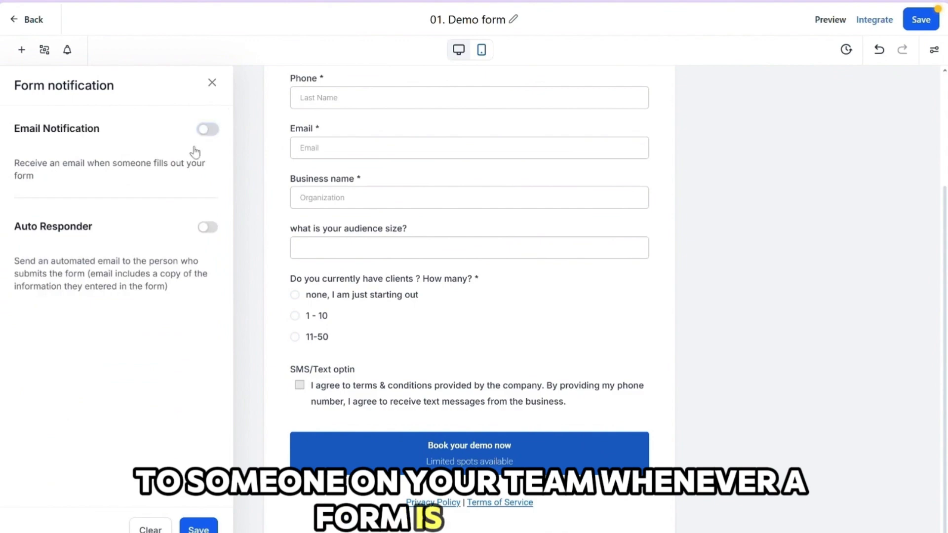
left_click(207, 227)
scroll(149, 306, "down", 2)
left_click(143, 376)
scroll(138, 361, "up", 2)
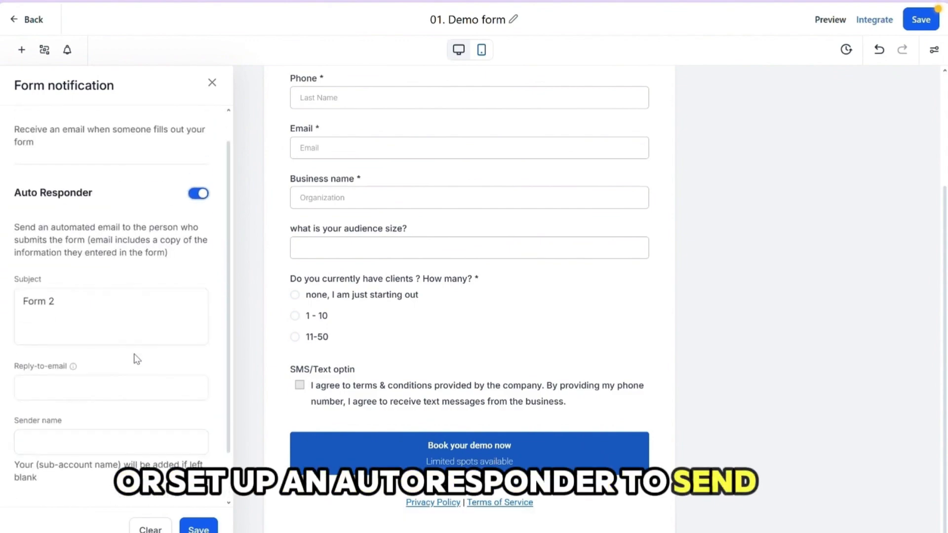
left_click(200, 228)
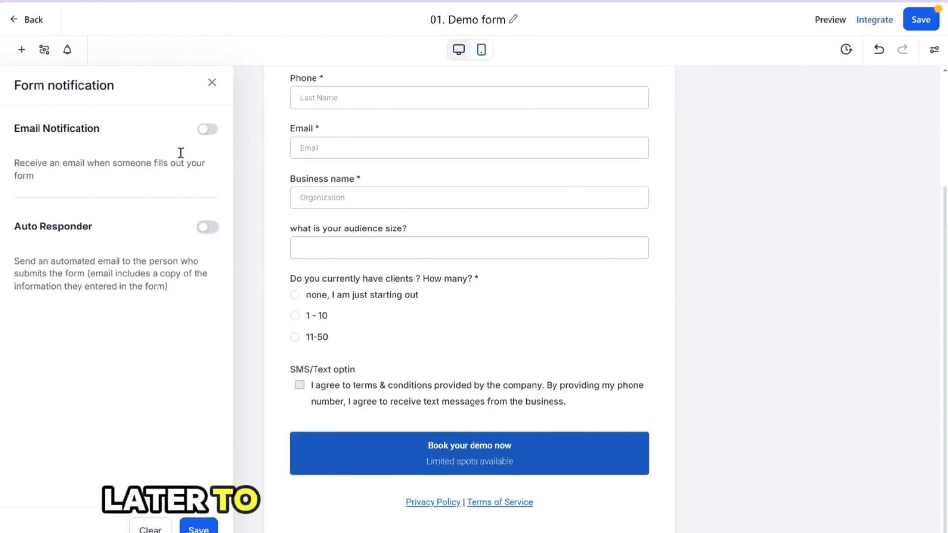
left_click(212, 83)
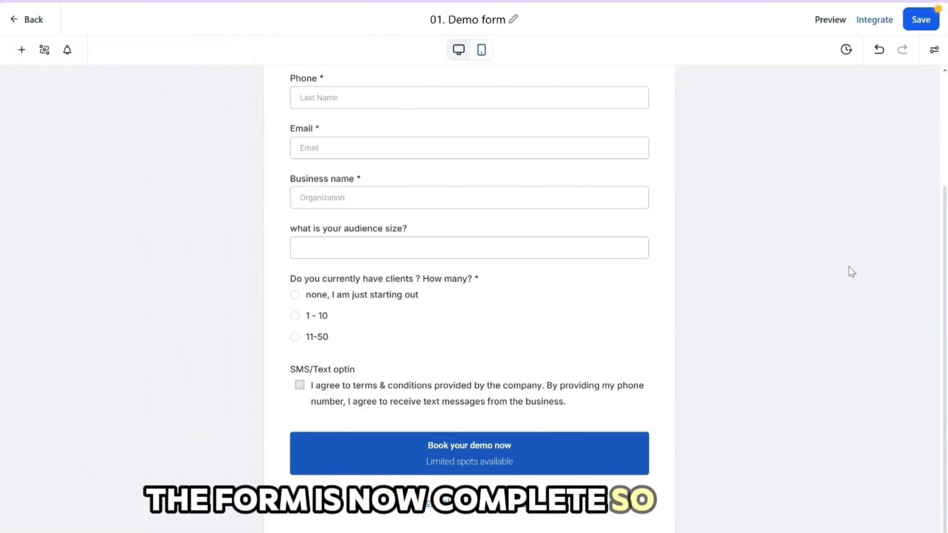
Step: Save the form and try the Two Column and Single Line form types before returning to Single Column with the Box input style
left_click(921, 20)
left_click(934, 49)
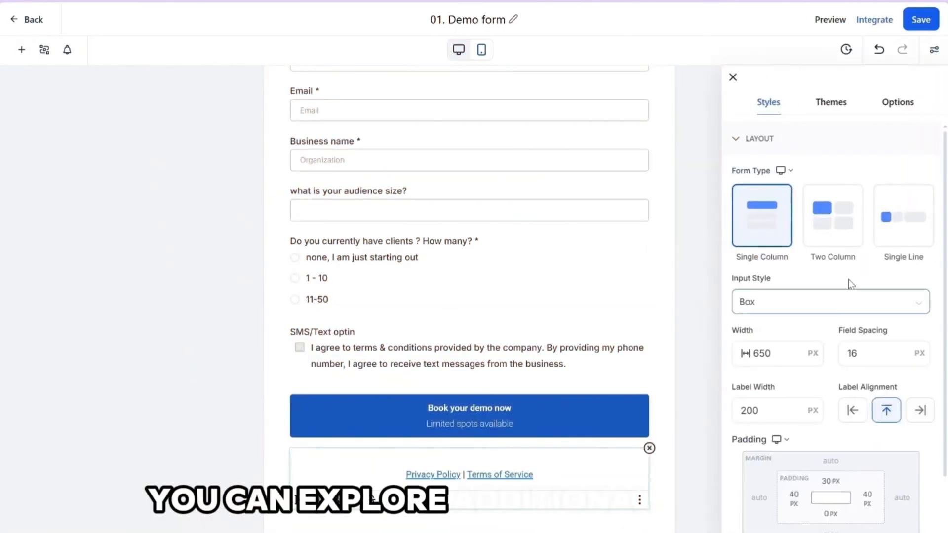
left_click(844, 217)
left_click(887, 221)
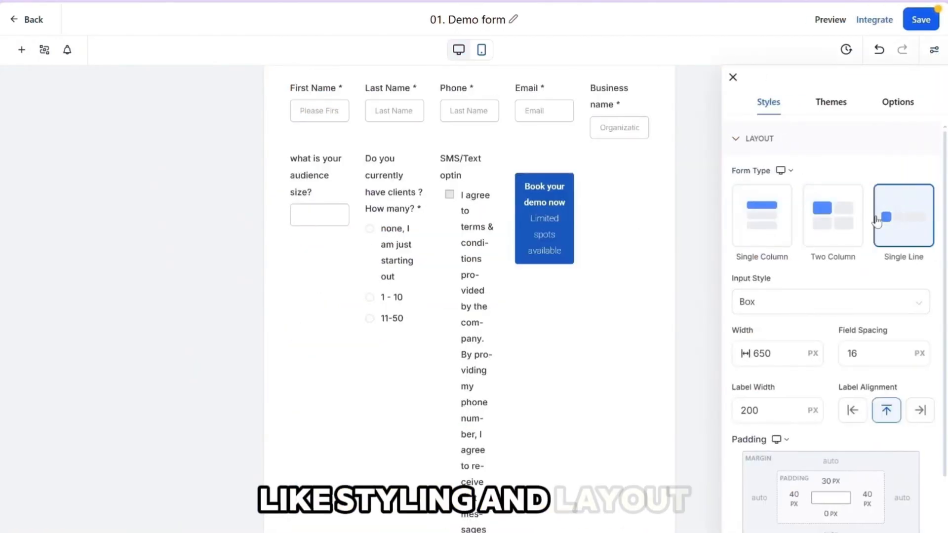
left_click(765, 229)
left_click(775, 301)
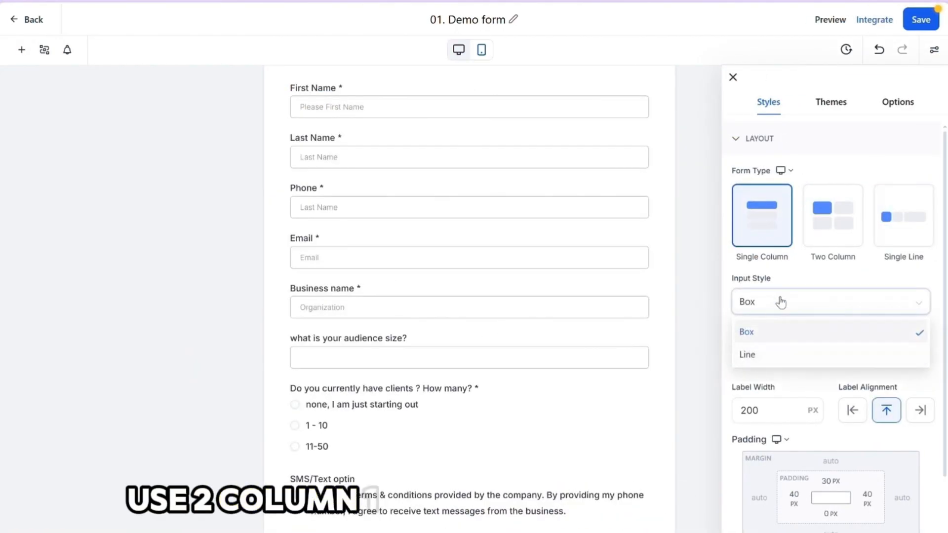
left_click(786, 332)
Step: Examine the form's layout, color and background style settings and browse the premade themes
scroll(793, 370, "down", 3)
scroll(757, 446, "down", 7)
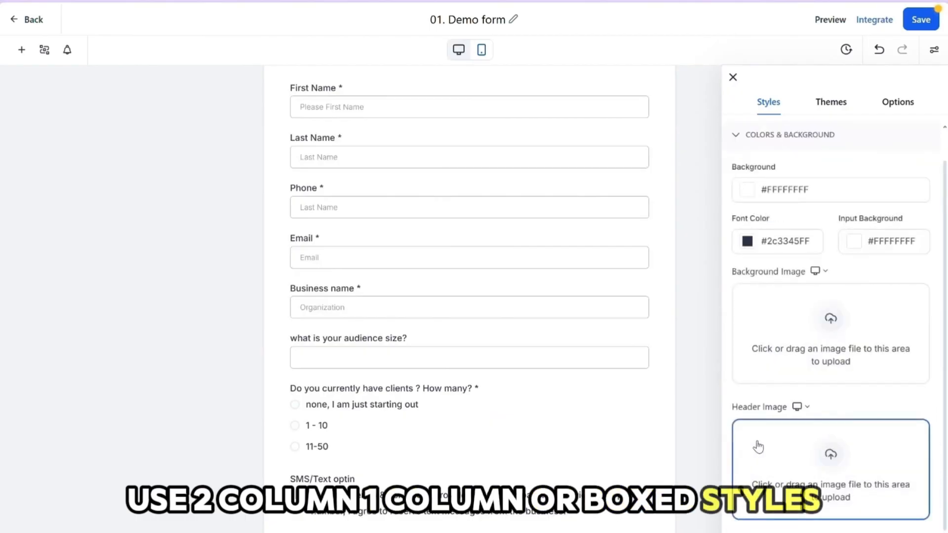
left_click(768, 494)
left_click(739, 204)
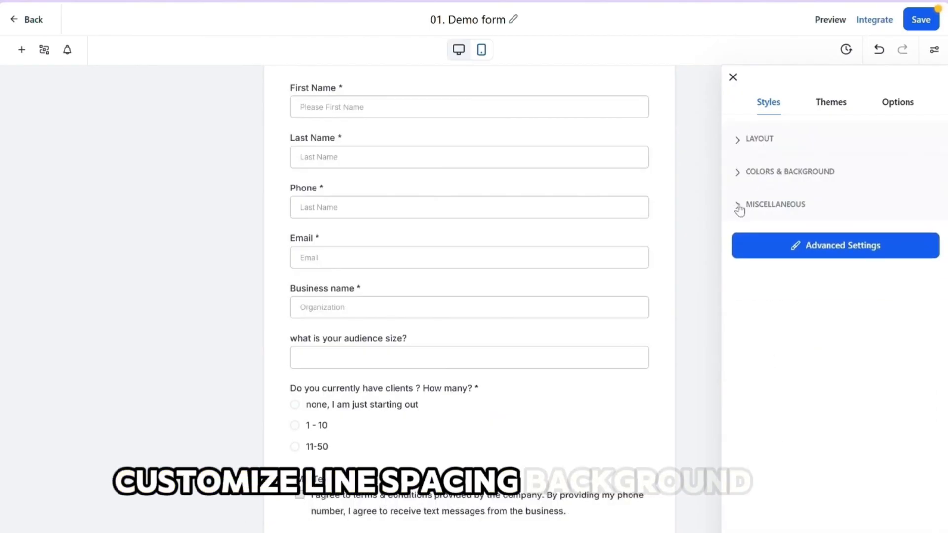
left_click(738, 144)
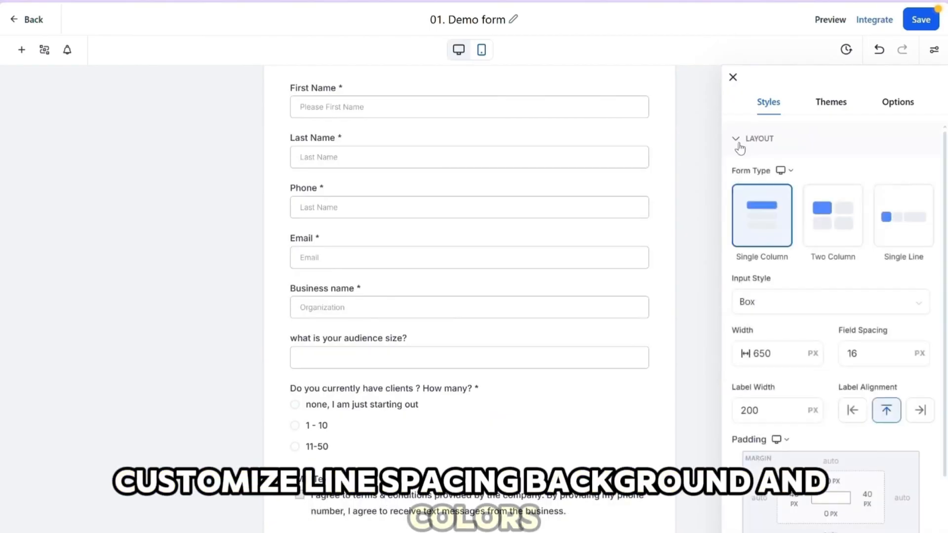
left_click(836, 97)
scroll(847, 312, "down", 7)
scroll(824, 319, "up", 7)
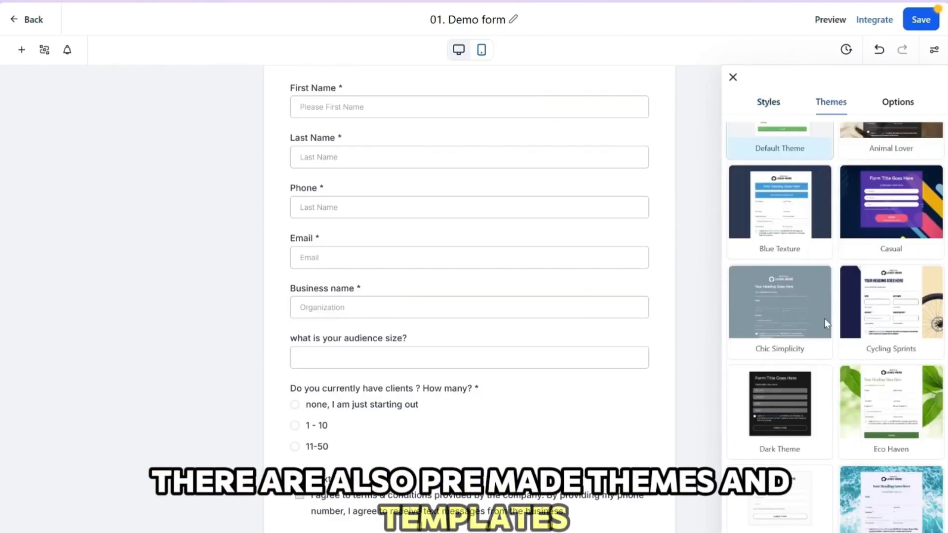
scroll(824, 319, "down", 3)
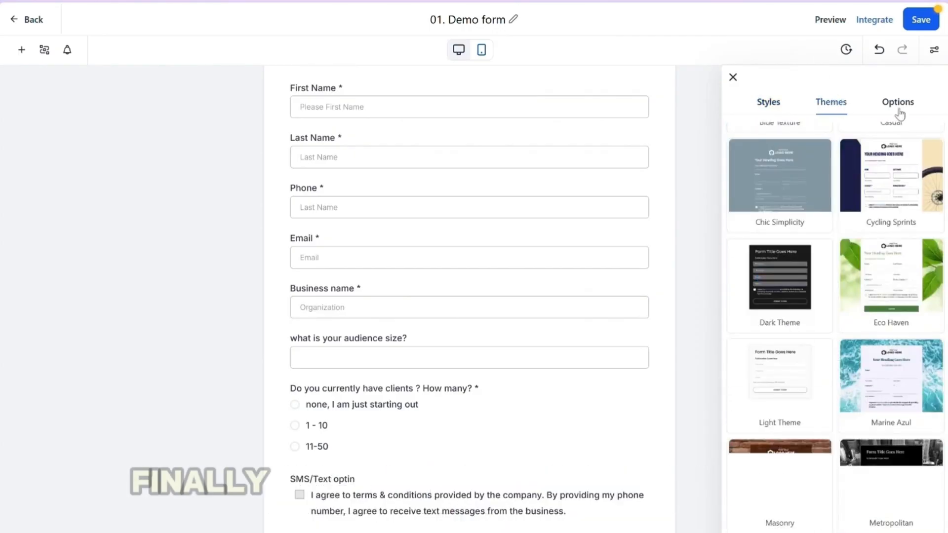
Step: Examine the form's options for the on-submit action, Facebook Pixel ID, Facebook Pixel events and form settings
left_click(899, 113)
left_click(739, 143)
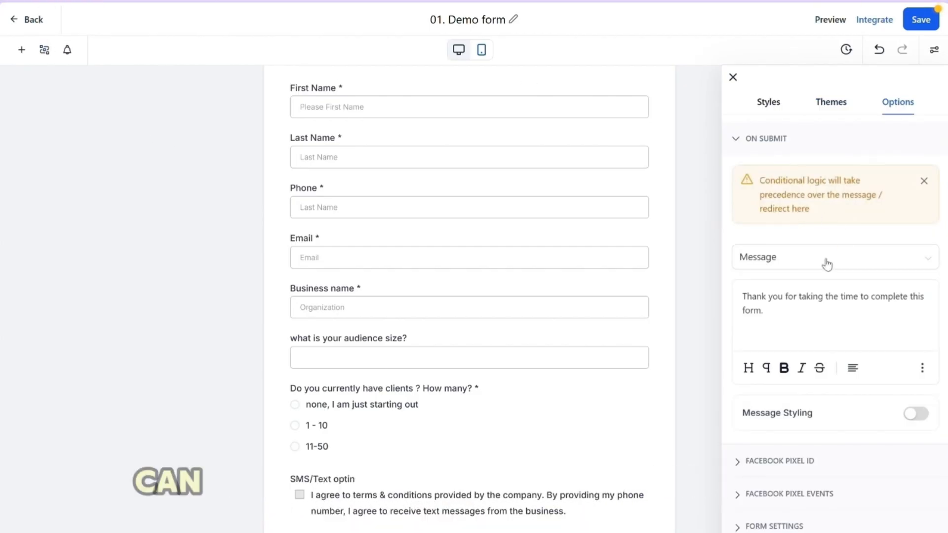
left_click(787, 256)
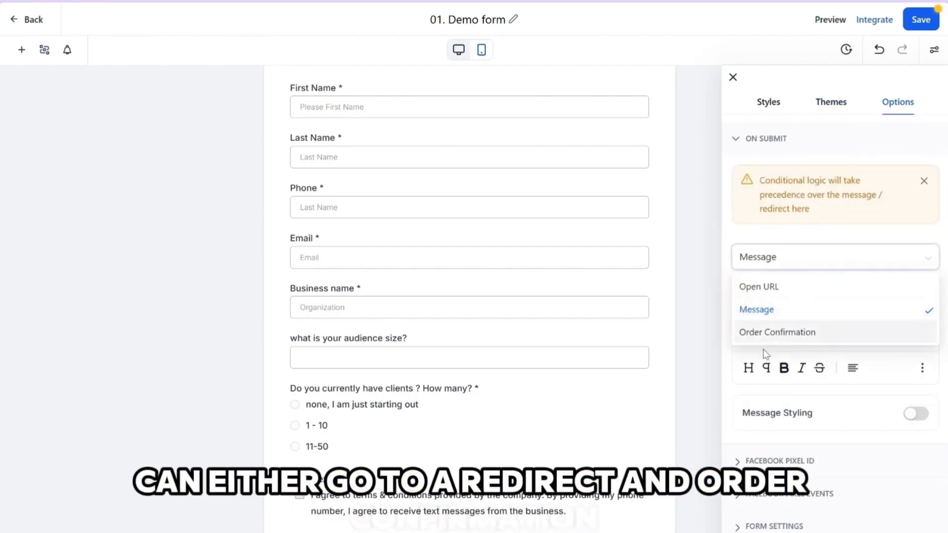
left_click(665, 322)
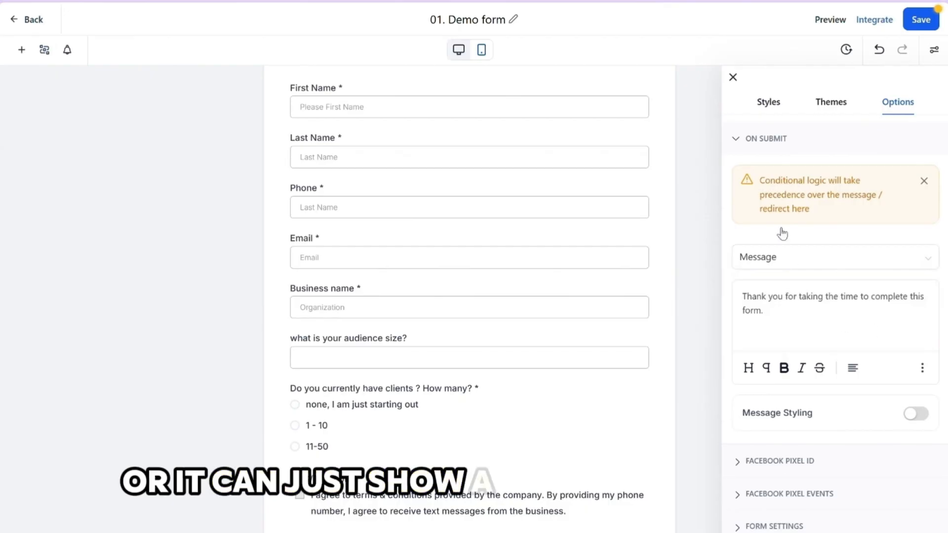
left_click(741, 147)
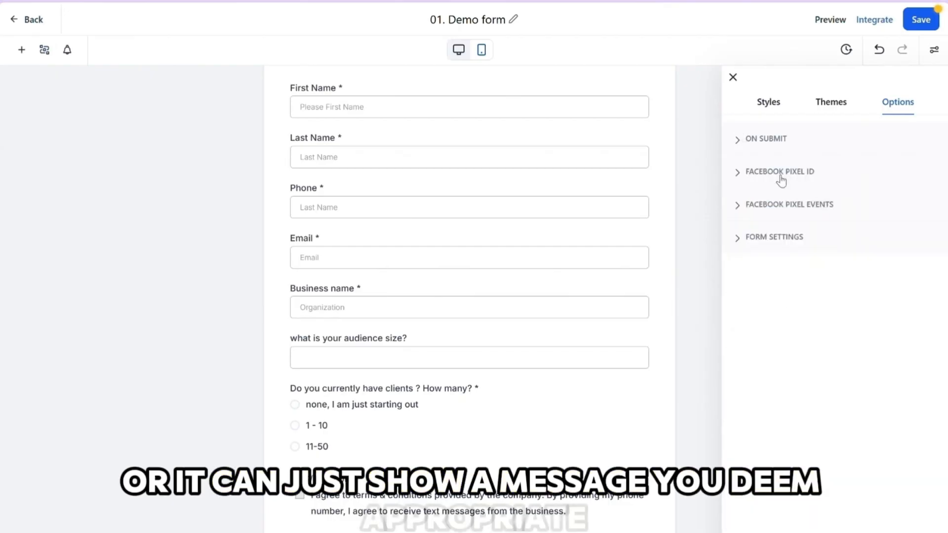
left_click(739, 177)
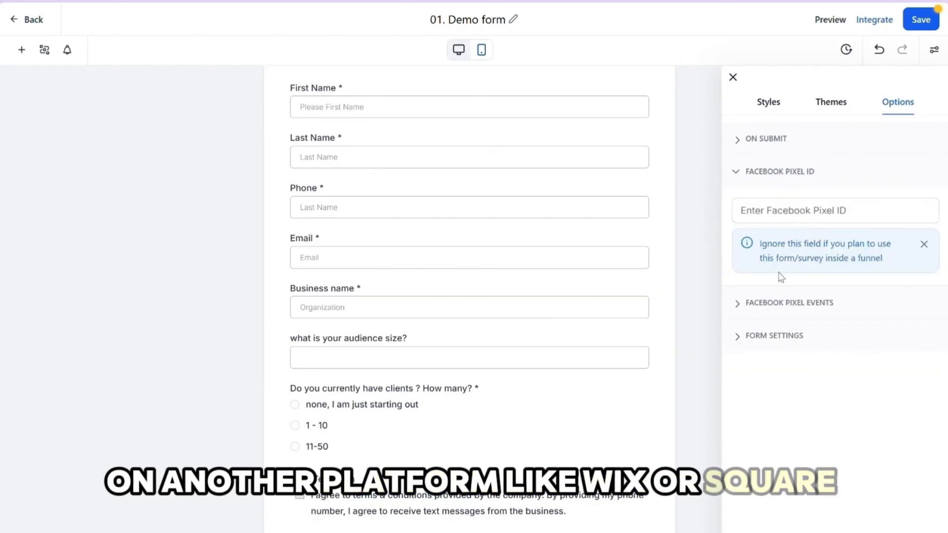
left_click(741, 304)
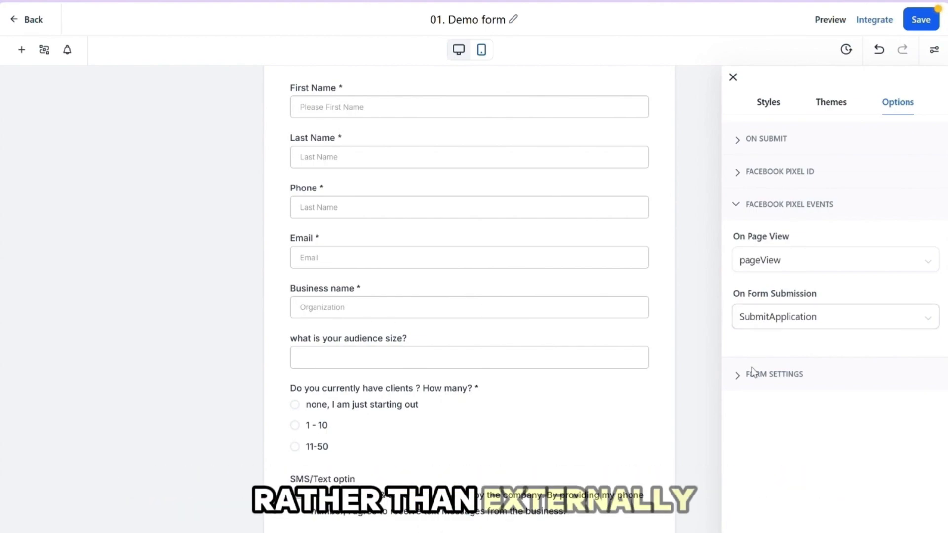
left_click(742, 376)
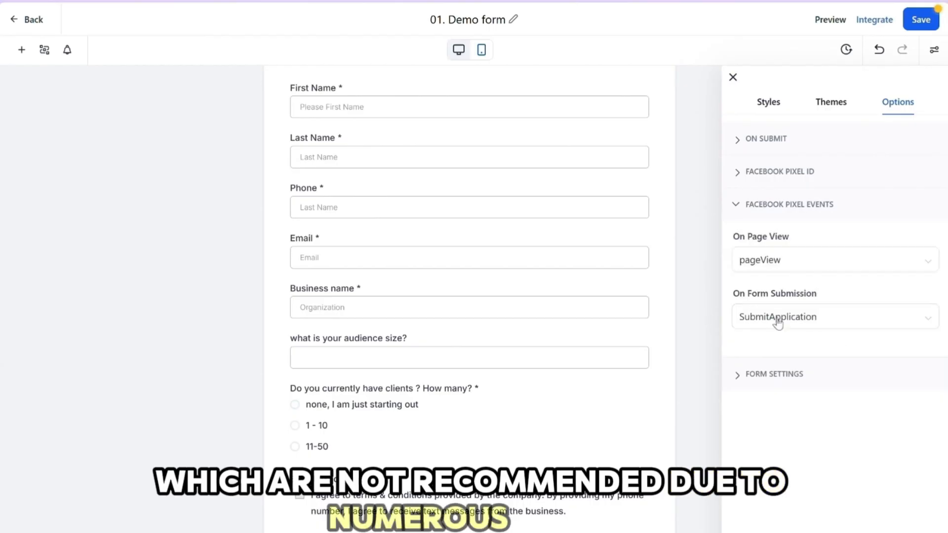
left_click(741, 377)
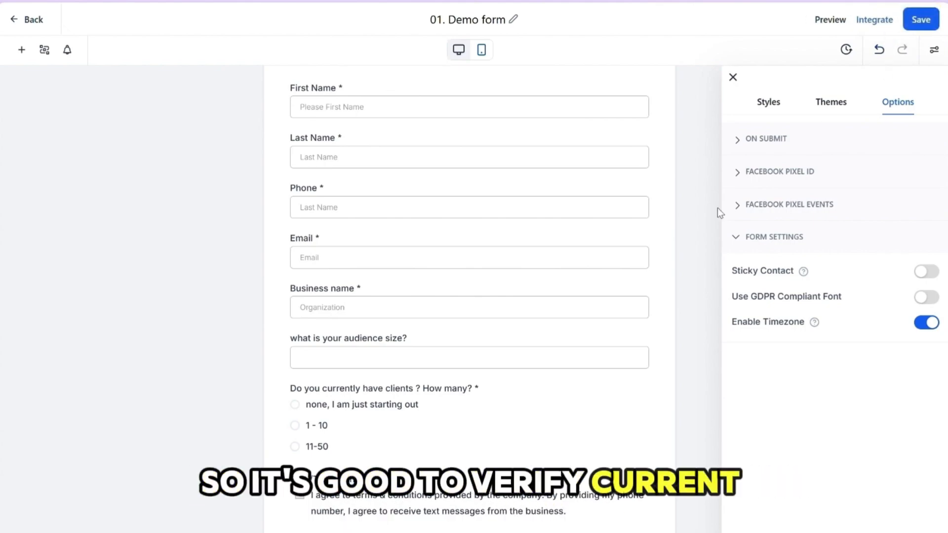
Step: Preview the form and copy its embed code for the Inline layout from the integration settings
left_click(833, 24)
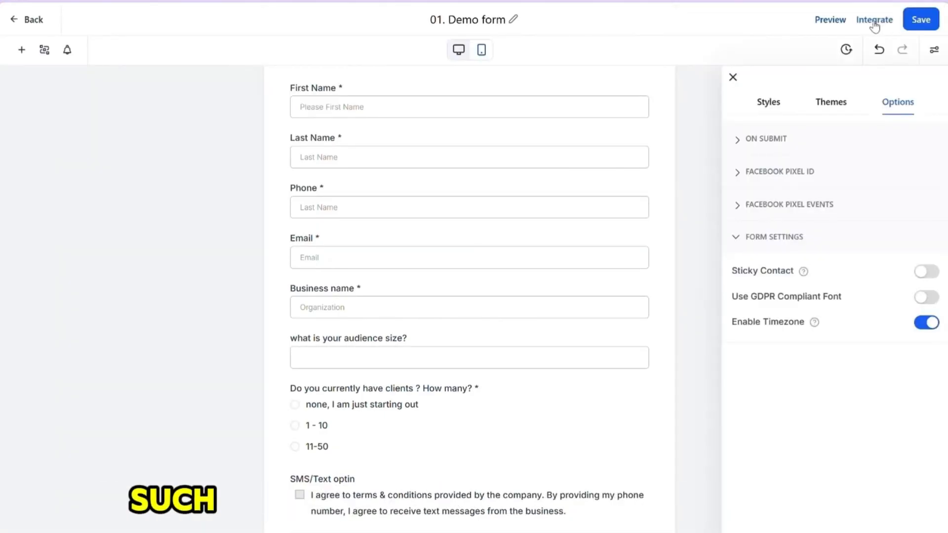
left_click(874, 22)
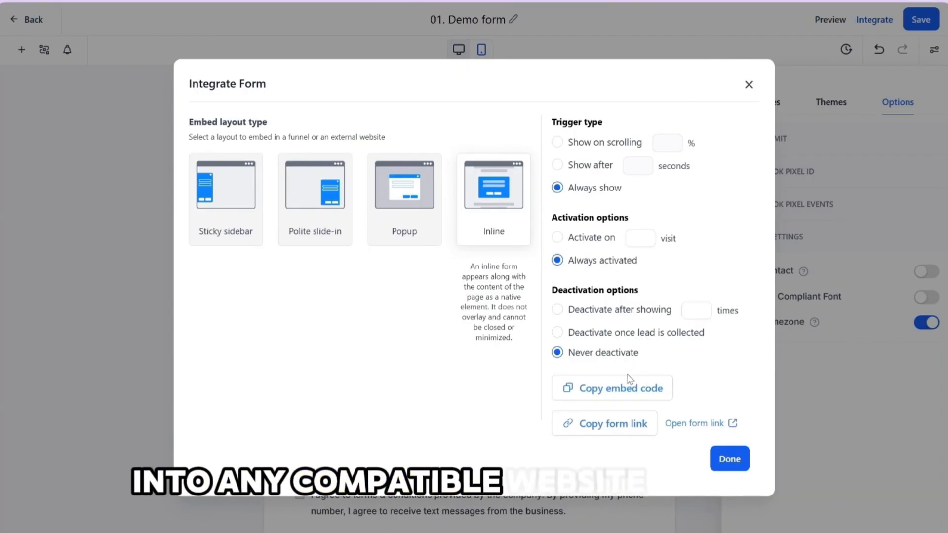
left_click(612, 388)
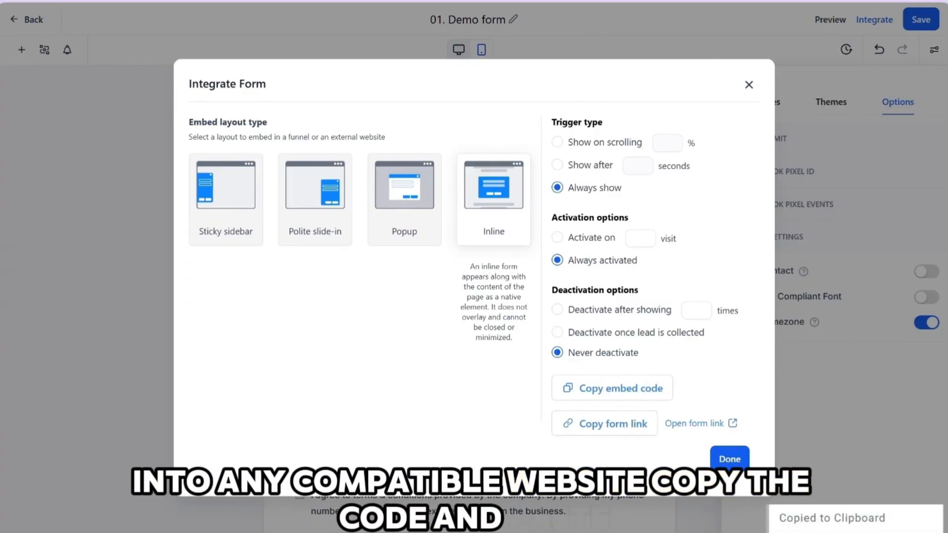
Step: Open the form's link in a new browser tab and look over the live form
key("ctrl+t")
right_click(248, 1)
left_click(273, 60)
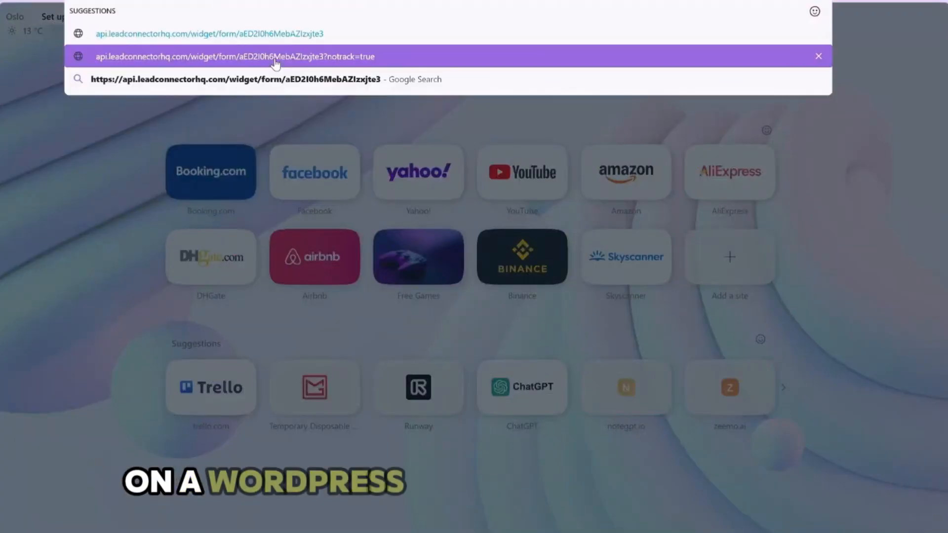
left_click(274, 57)
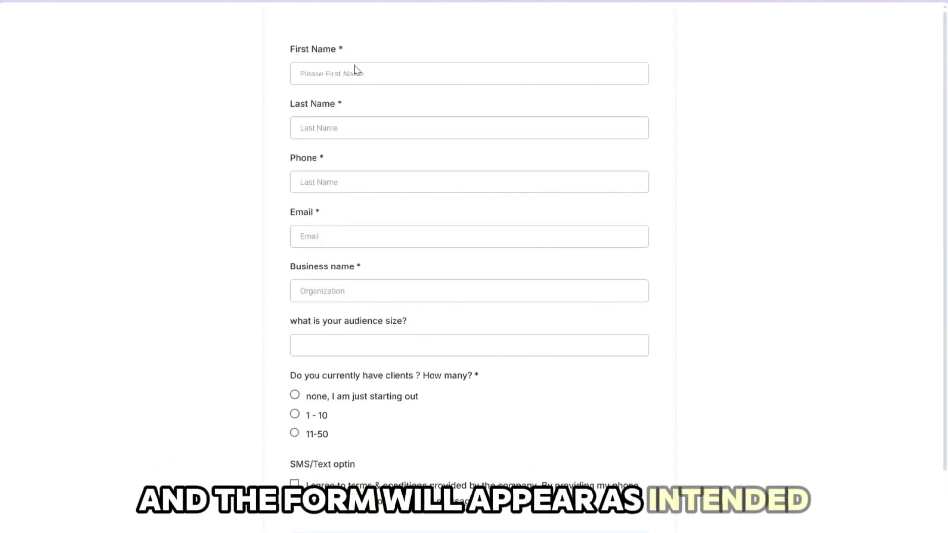
scroll(413, 262, "down", 2)
scroll(413, 262, "up", 2)
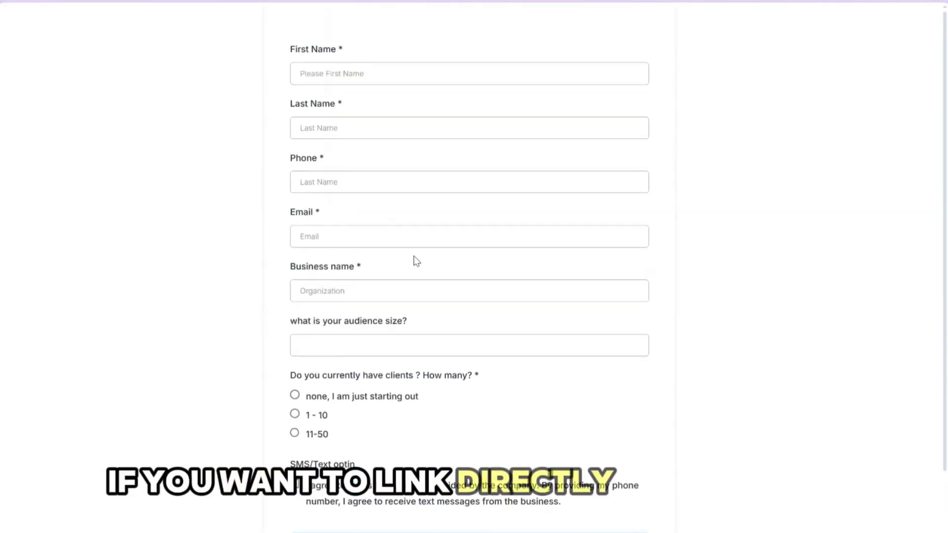